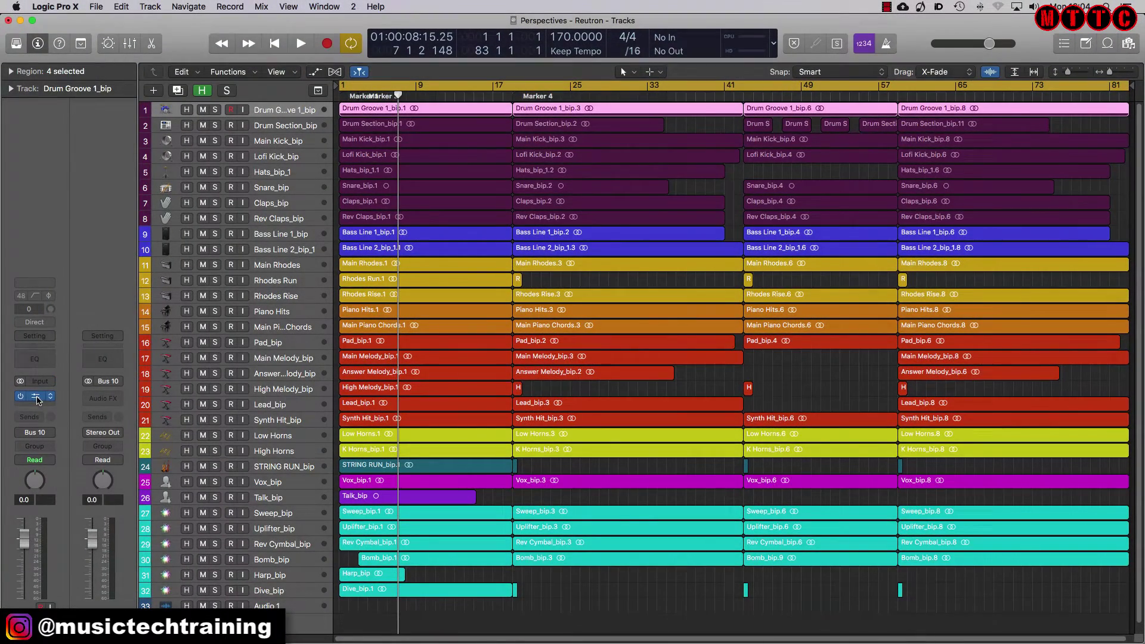
Open the Neutron 3 insert on Drum Groove 1_bip and show the add-module list.
{"action": "left_click", "coordinate": [37, 399]}
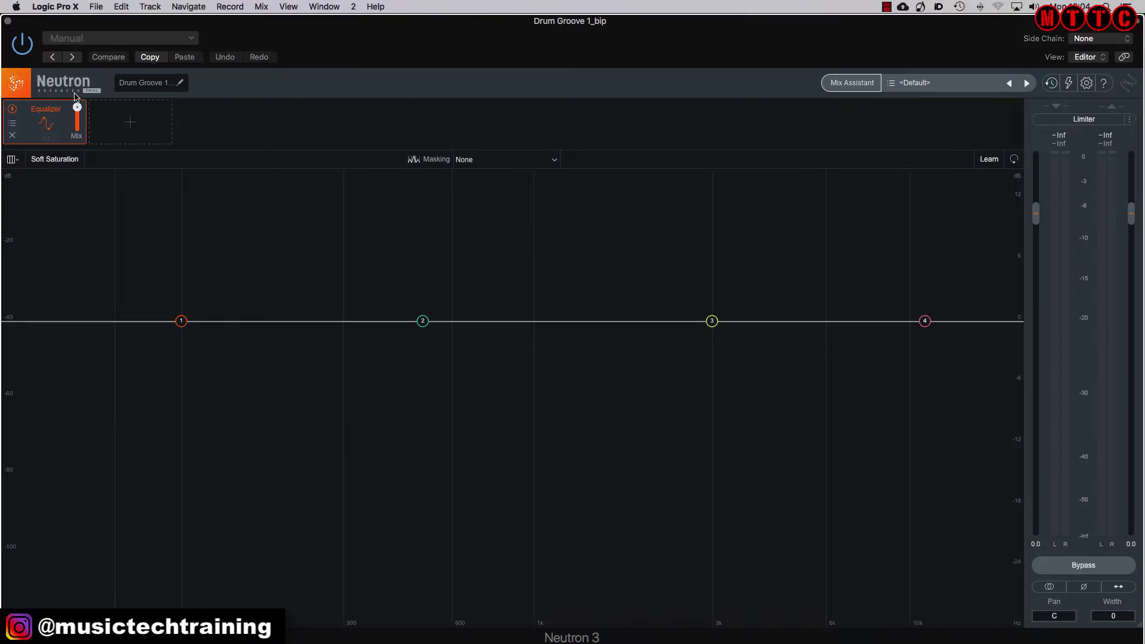
{"action": "left_click", "coordinate": [131, 124]}
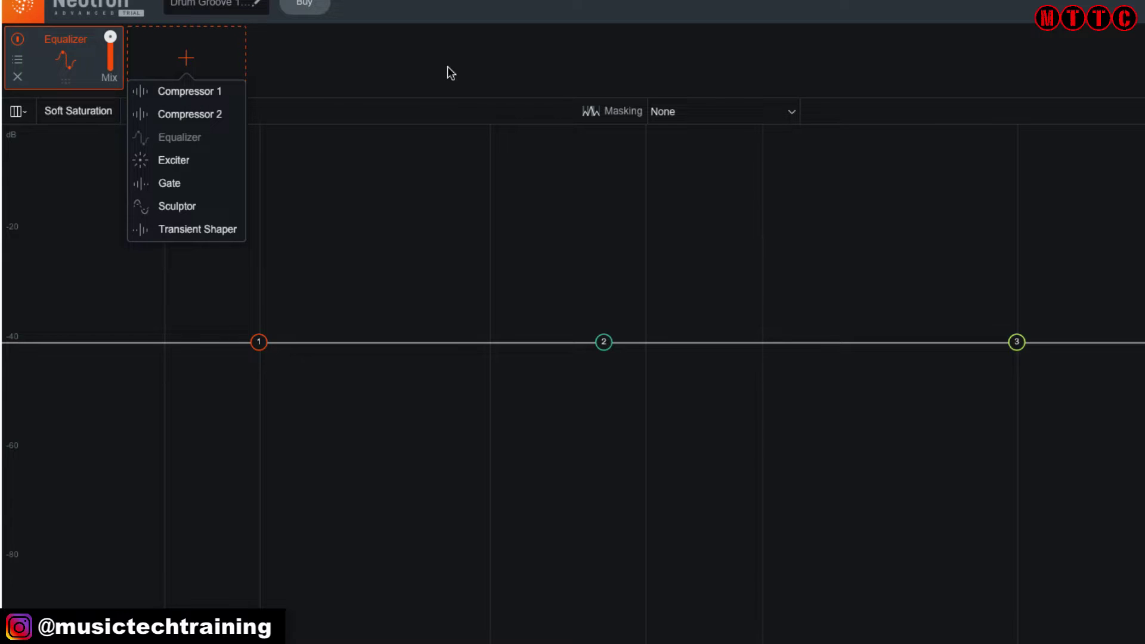
Add Compressor 1, Compressor 2 and Exciter modules, moving the Exciter after the Equalizer.
{"action": "left_click", "coordinate": [188, 95]}
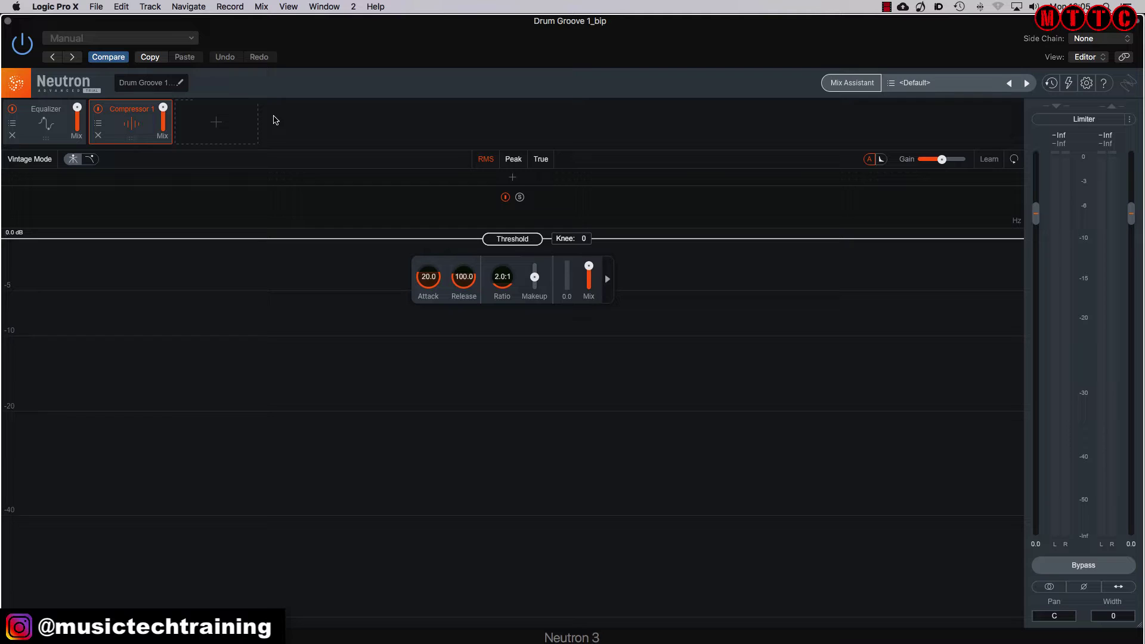
{"action": "left_click", "coordinate": [216, 123]}
{"action": "left_click", "coordinate": [229, 165]}
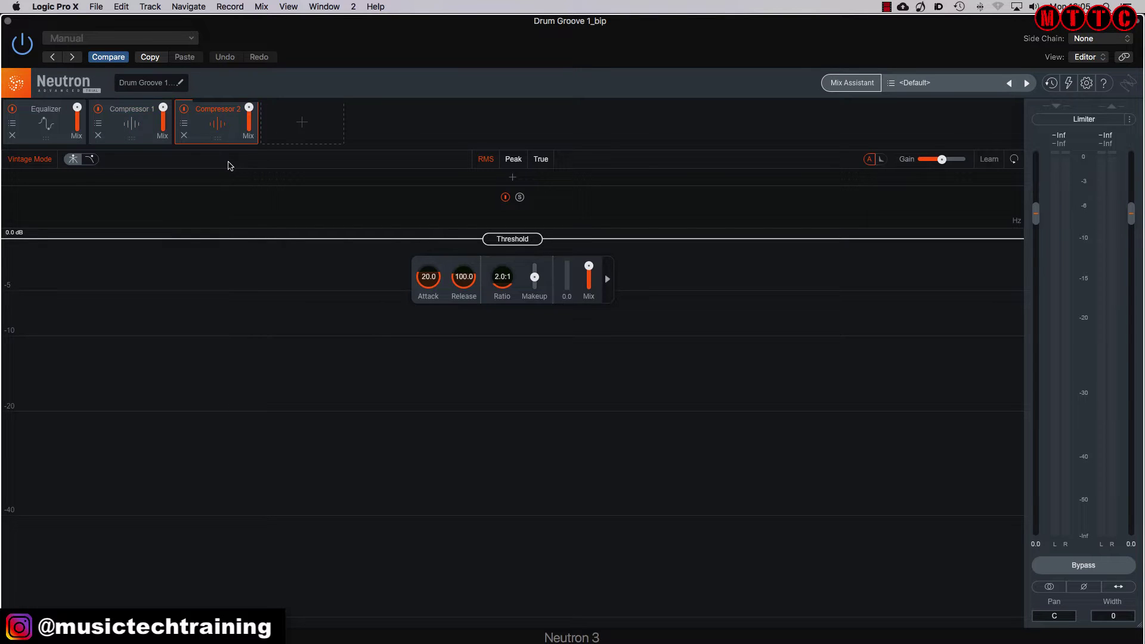
{"action": "left_click", "coordinate": [302, 122]}
{"action": "left_click", "coordinate": [295, 197]}
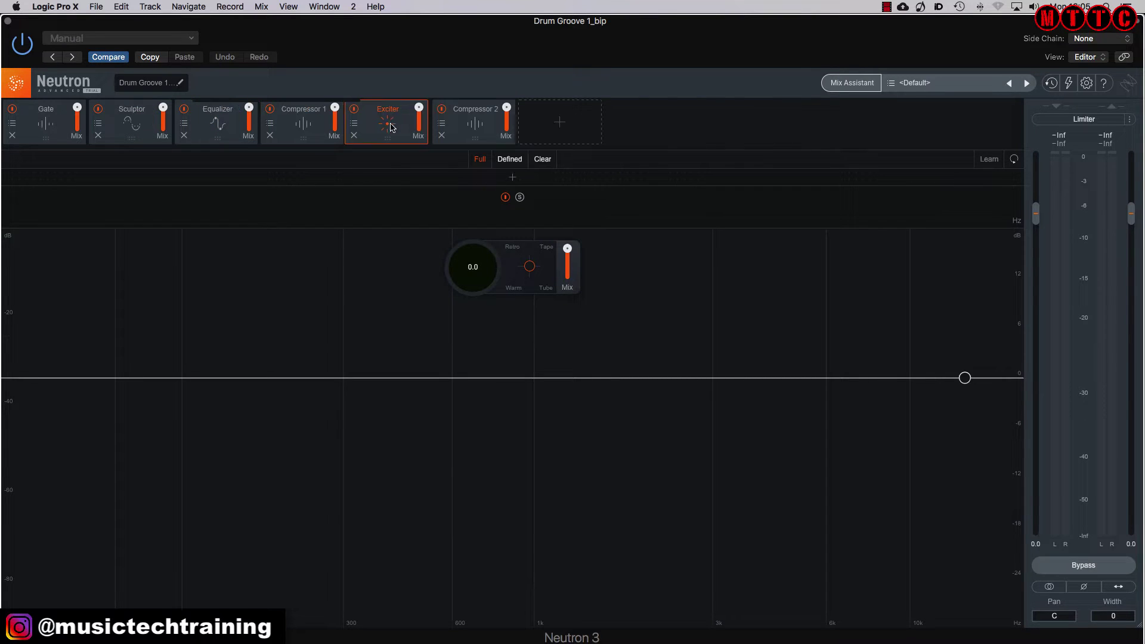
{"action": "left_click_drag", "start_coordinate": [391, 124], "coordinate": [313, 124]}
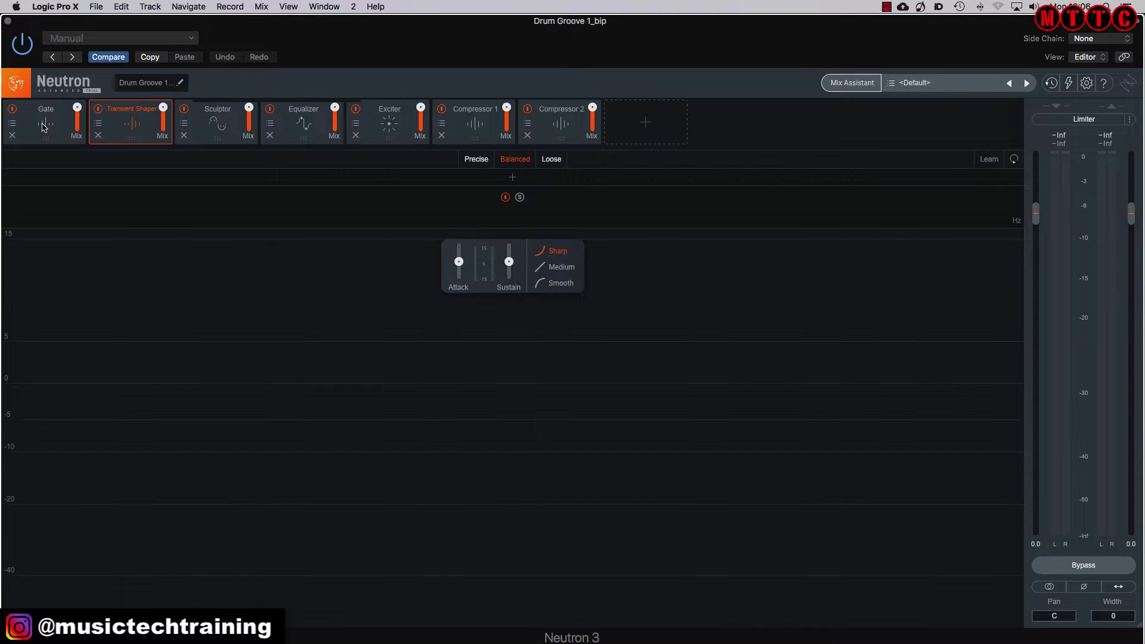
{"action": "left_click", "coordinate": [44, 125]}
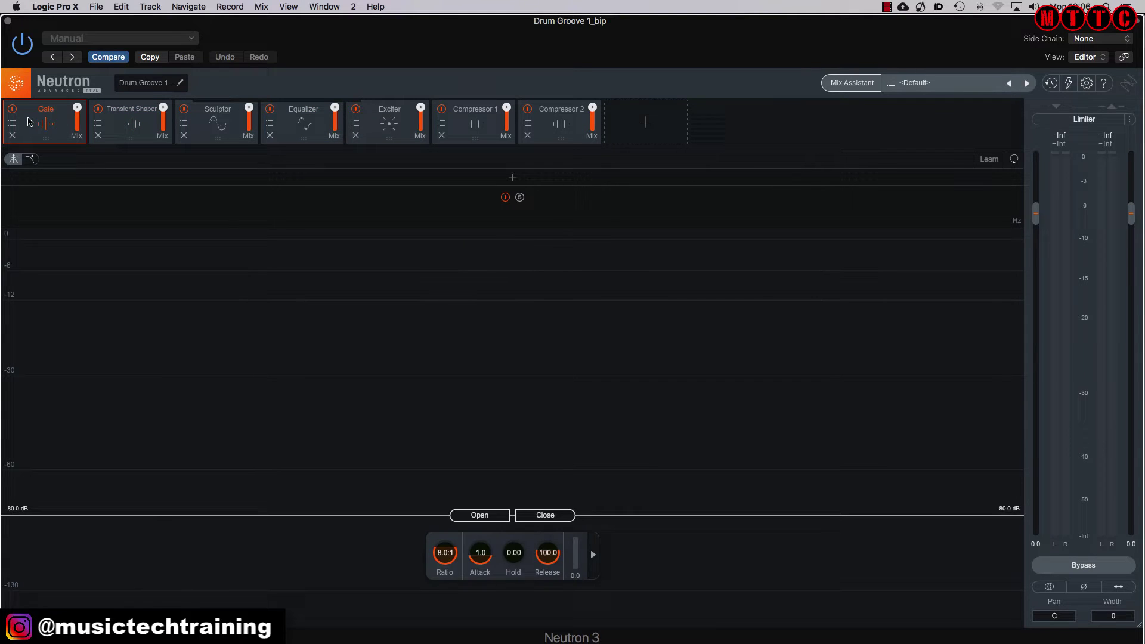
Start playback and review the Transient Shaper, Sculptor, Equalizer and Exciter modules.
{"action": "key", "text": "space"}
{"action": "mouse_move", "coordinate": [394, 520]}
{"action": "left_mouse_down"}
{"action": "mouse_move", "coordinate": [616, 545]}
{"action": "mouse_move", "coordinate": [451, 451]}
{"action": "left_mouse_up"}
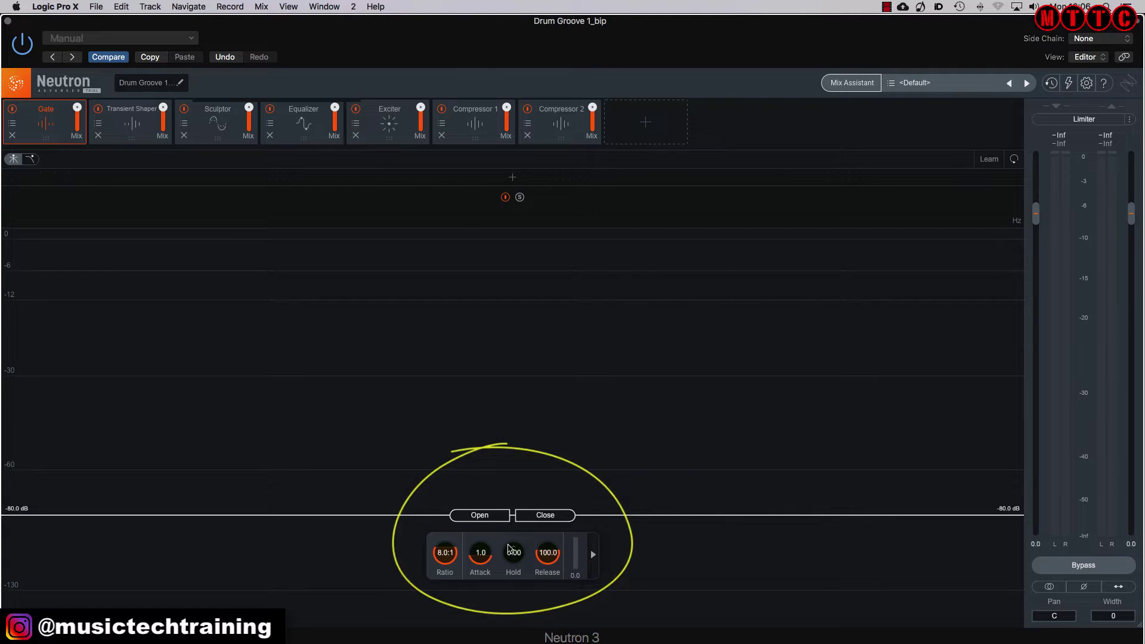
{"action": "left_click", "coordinate": [136, 127]}
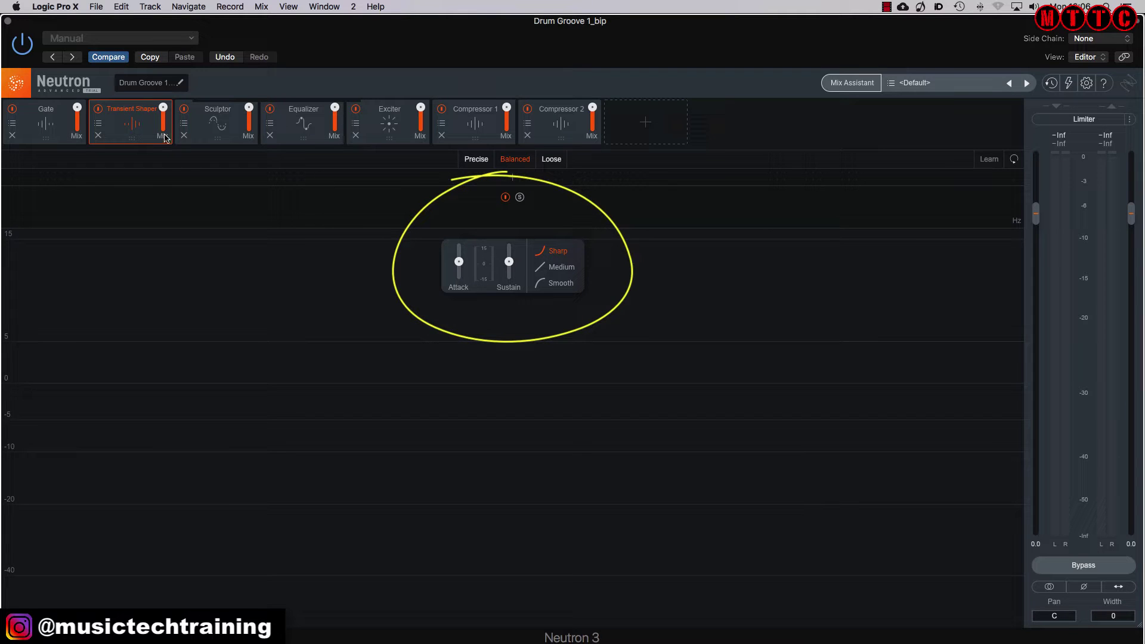
{"action": "left_click", "coordinate": [216, 120]}
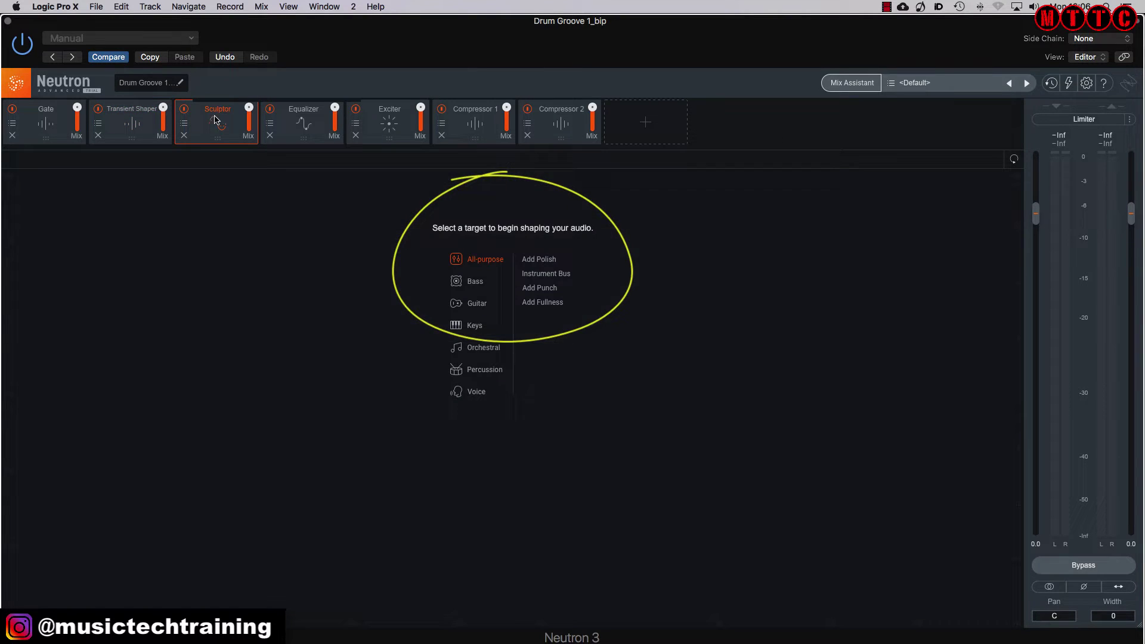
{"action": "left_click", "coordinate": [301, 139]}
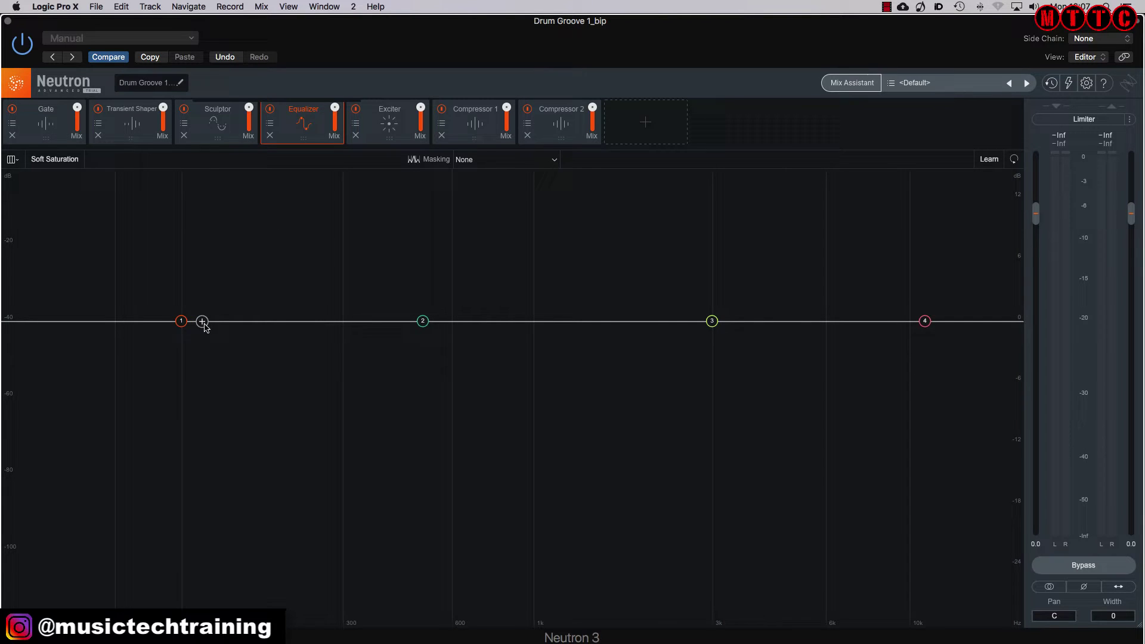
{"action": "left_click", "coordinate": [388, 122]}
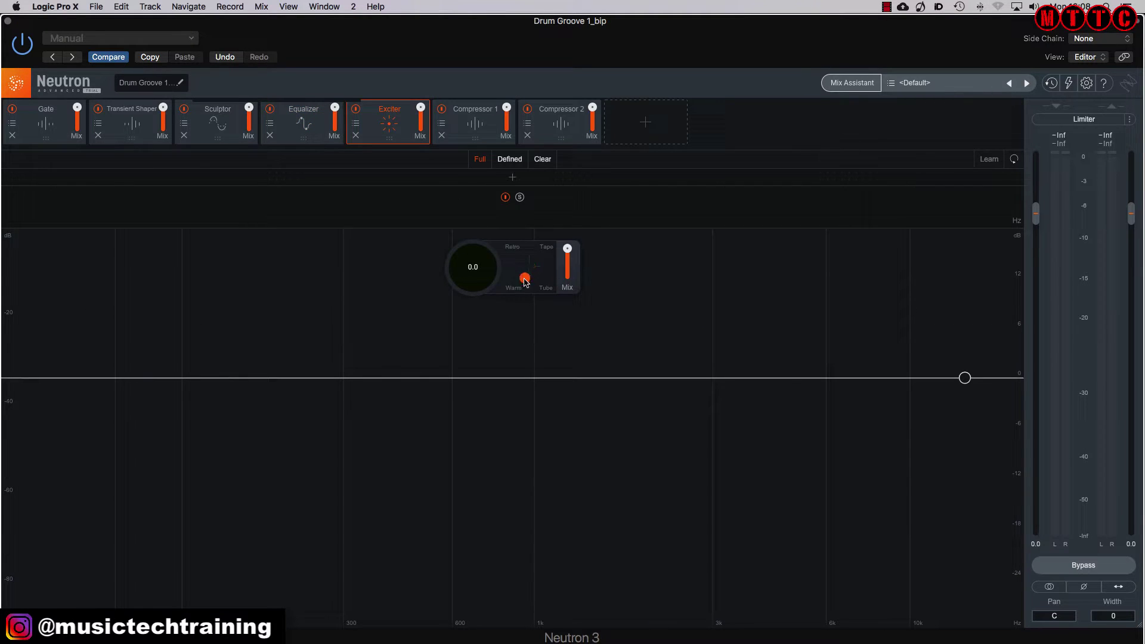
Shift the Exciter's character point from Warm toward Retro and open Compressor 1's presets.
{"action": "mouse_move", "coordinate": [525, 281]}
{"action": "left_mouse_down"}
{"action": "mouse_move", "coordinate": [541, 256]}
{"action": "mouse_move", "coordinate": [508, 261]}
{"action": "mouse_move", "coordinate": [528, 269]}
{"action": "left_mouse_up"}
{"action": "left_click", "coordinate": [480, 108]}
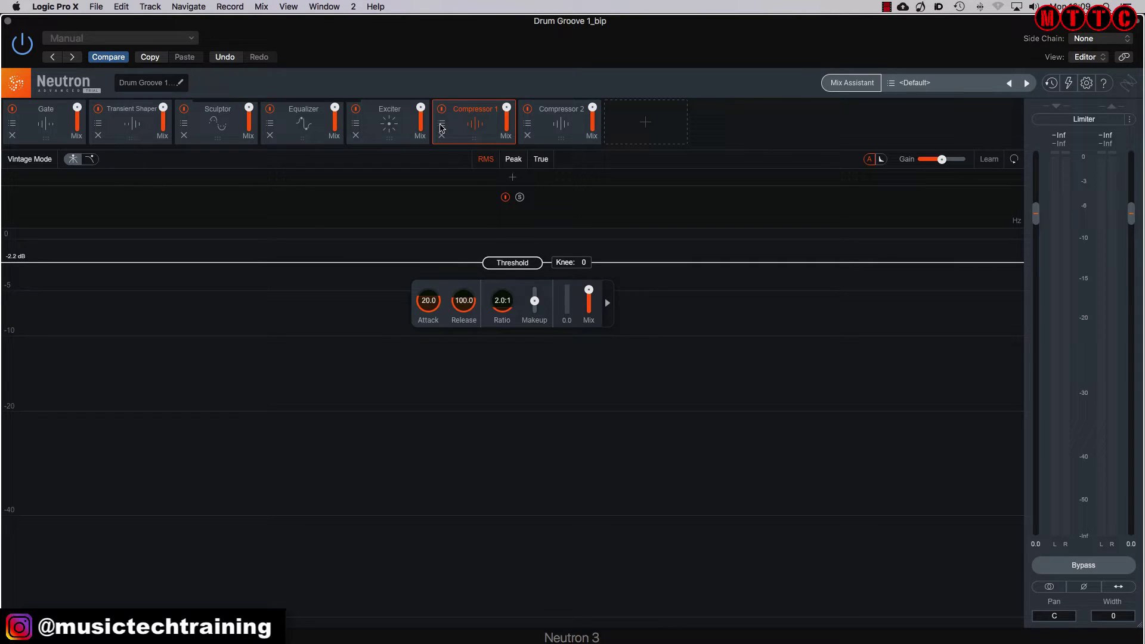
{"action": "left_click", "coordinate": [442, 124]}
Load the Bass > Electric Bass preset 'Leveled Energetic Bass' from the Preset Manager.
{"action": "left_click", "coordinate": [930, 83]}
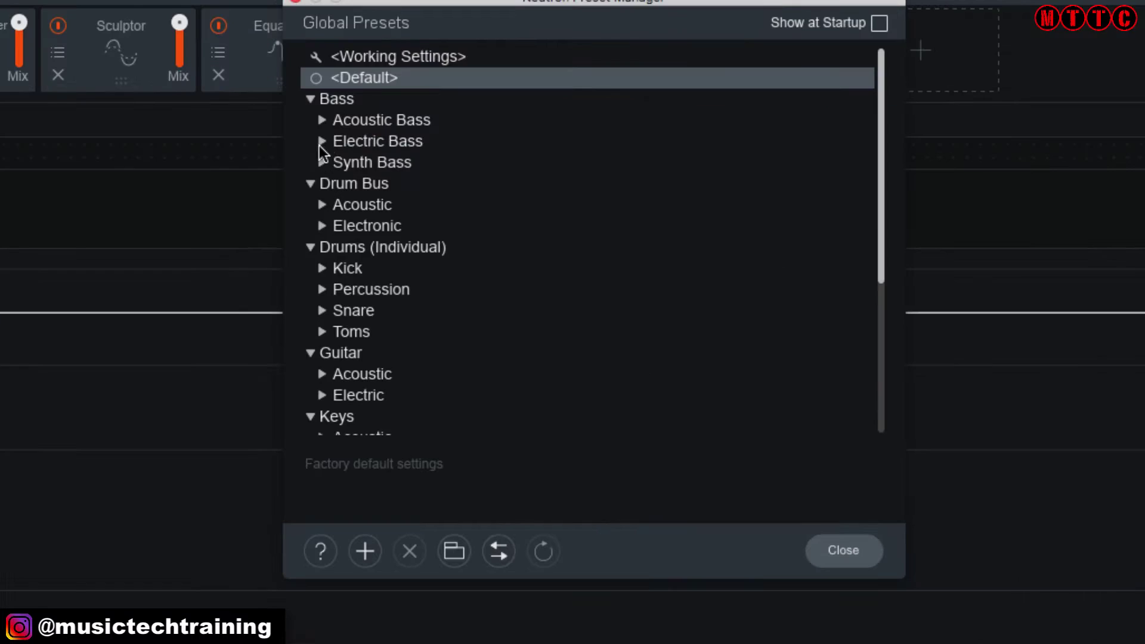
{"action": "left_click", "coordinate": [325, 170]}
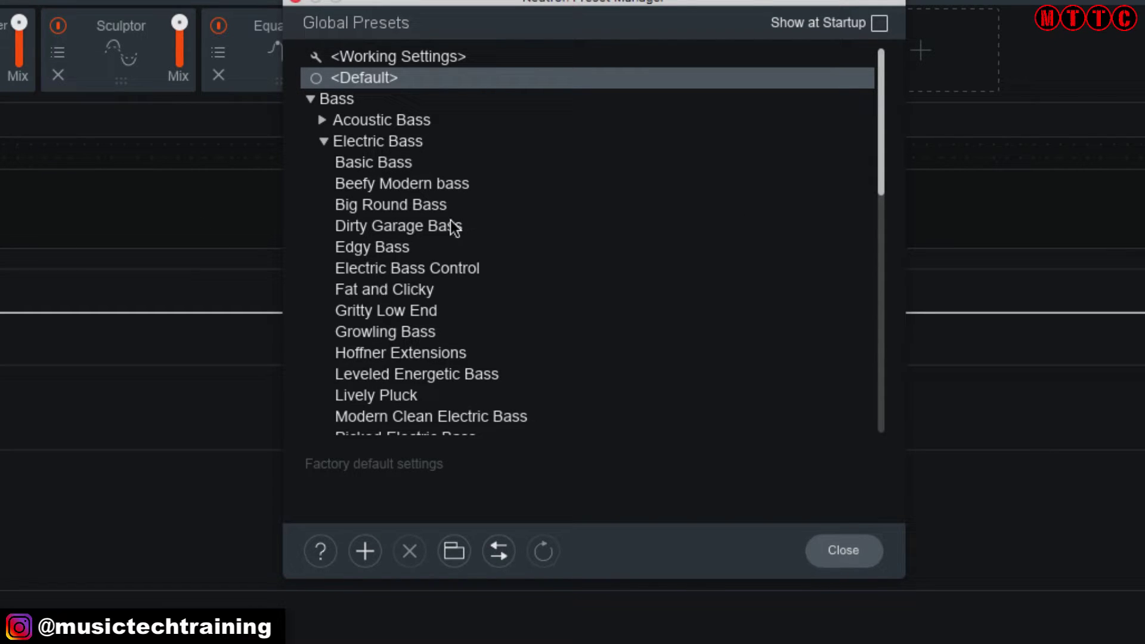
{"action": "mouse_move", "coordinate": [883, 159]}
{"action": "left_mouse_down"}
{"action": "mouse_move", "coordinate": [868, 199]}
{"action": "mouse_move", "coordinate": [875, 169]}
{"action": "left_mouse_up"}
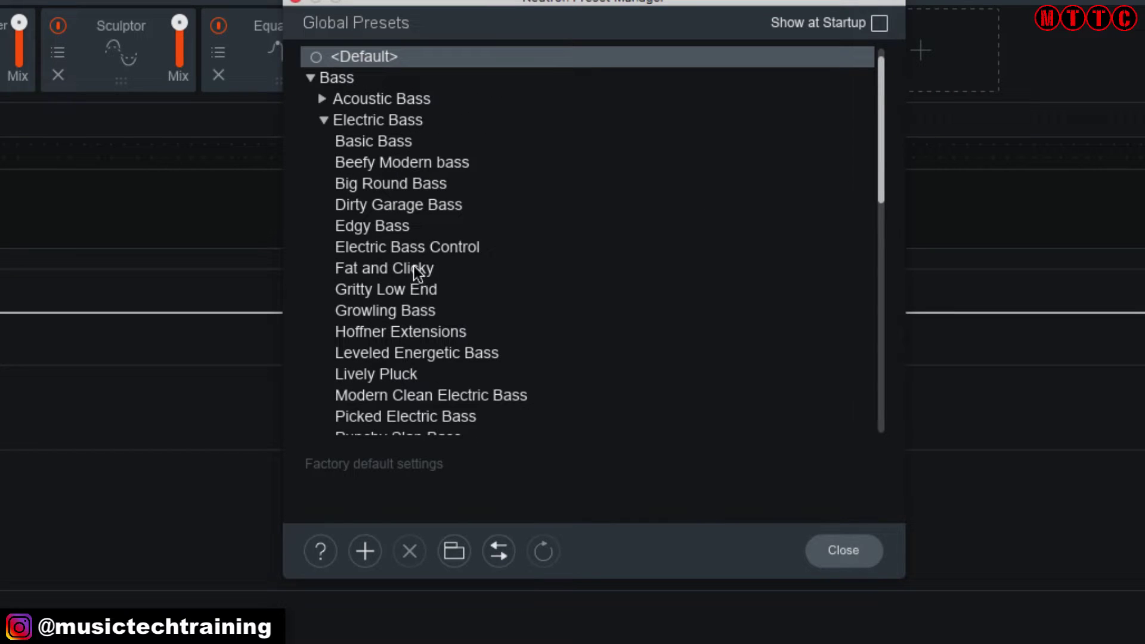
{"action": "left_click", "coordinate": [417, 352]}
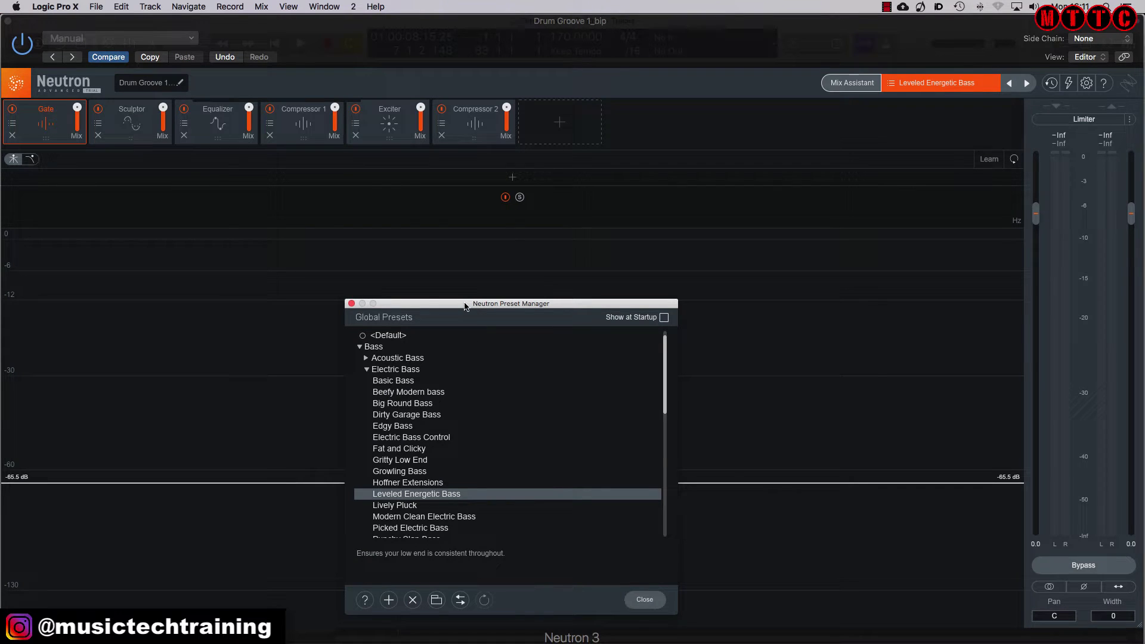
Close the Preset Manager and inspect the Exciter and Compressor 1 settings the preset applied.
{"action": "left_click", "coordinate": [351, 303]}
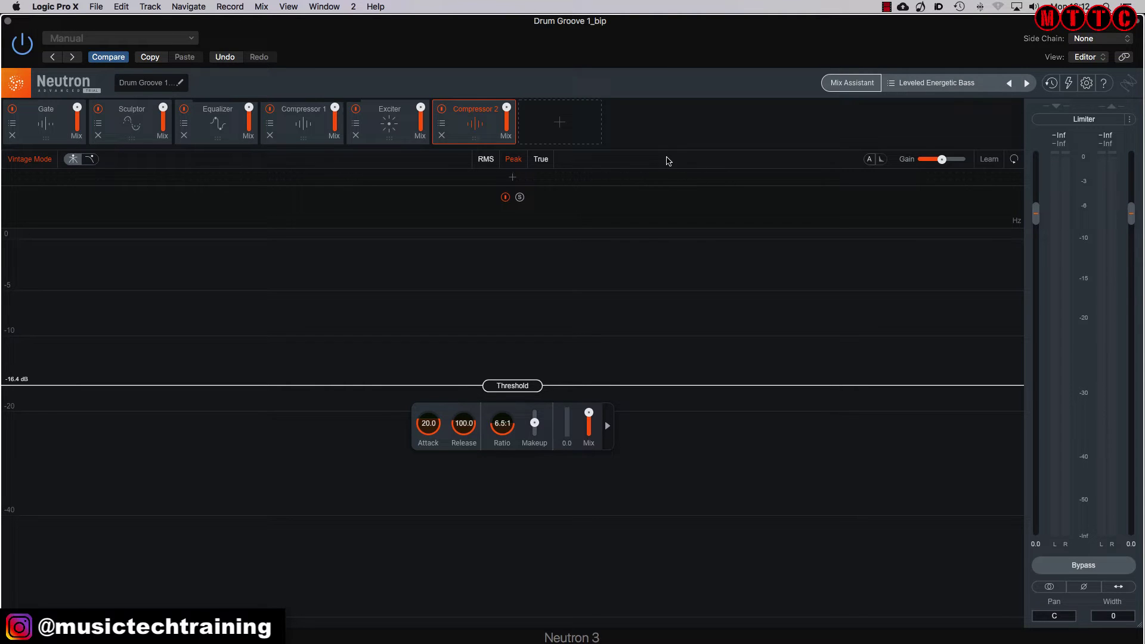
{"action": "left_click", "coordinate": [386, 126]}
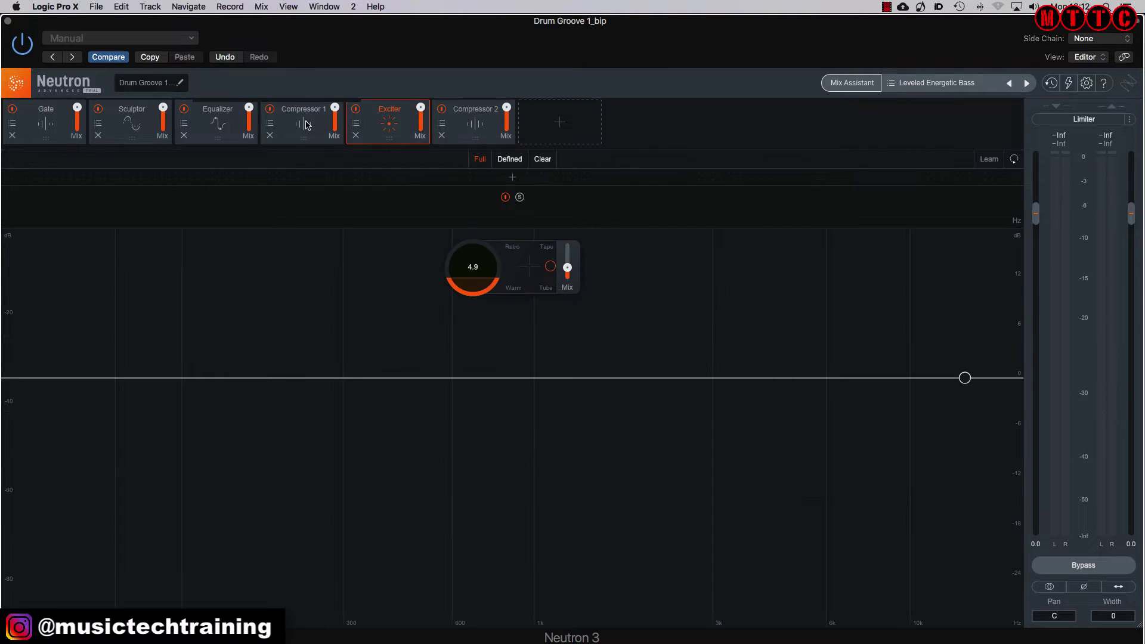
{"action": "left_click", "coordinate": [304, 124]}
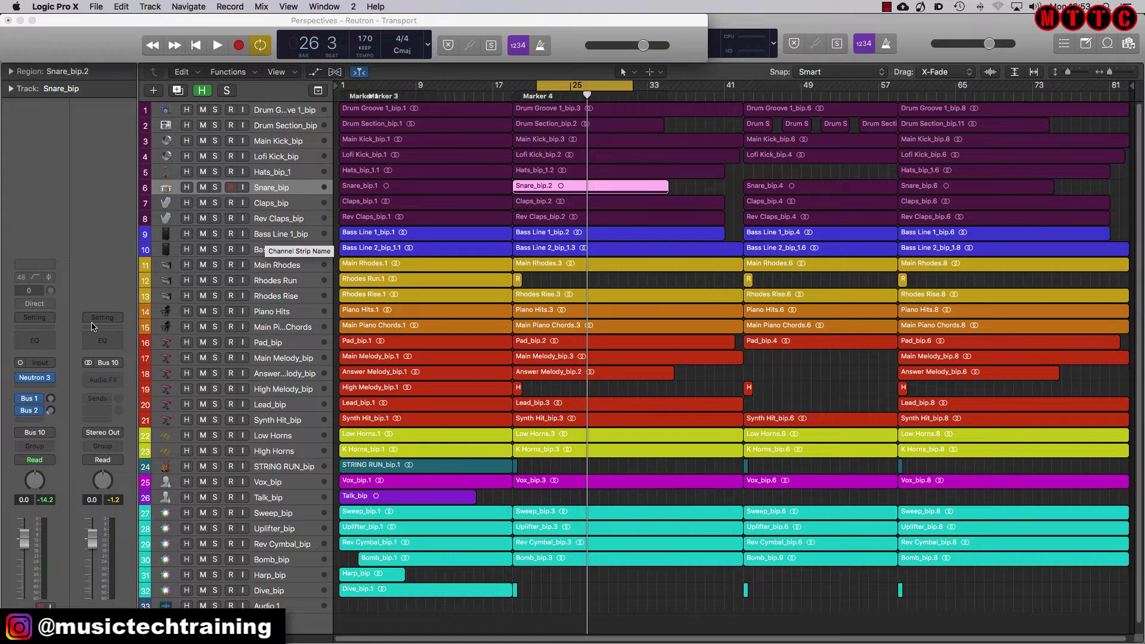
Solo Snare_bip, start playback, and open its Neutron 3 insert.
{"action": "mouse_move", "coordinate": [26, 381]}
{"action": "left_click", "coordinate": [215, 187]}
{"action": "key", "text": "space"}
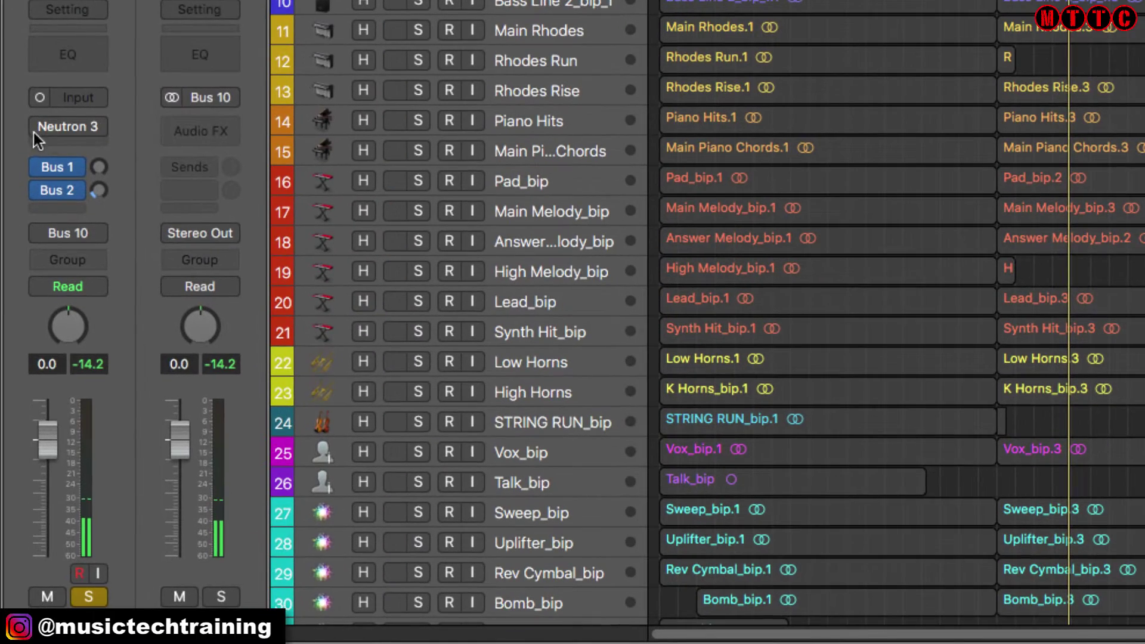
{"action": "mouse_move", "coordinate": [94, 131]}
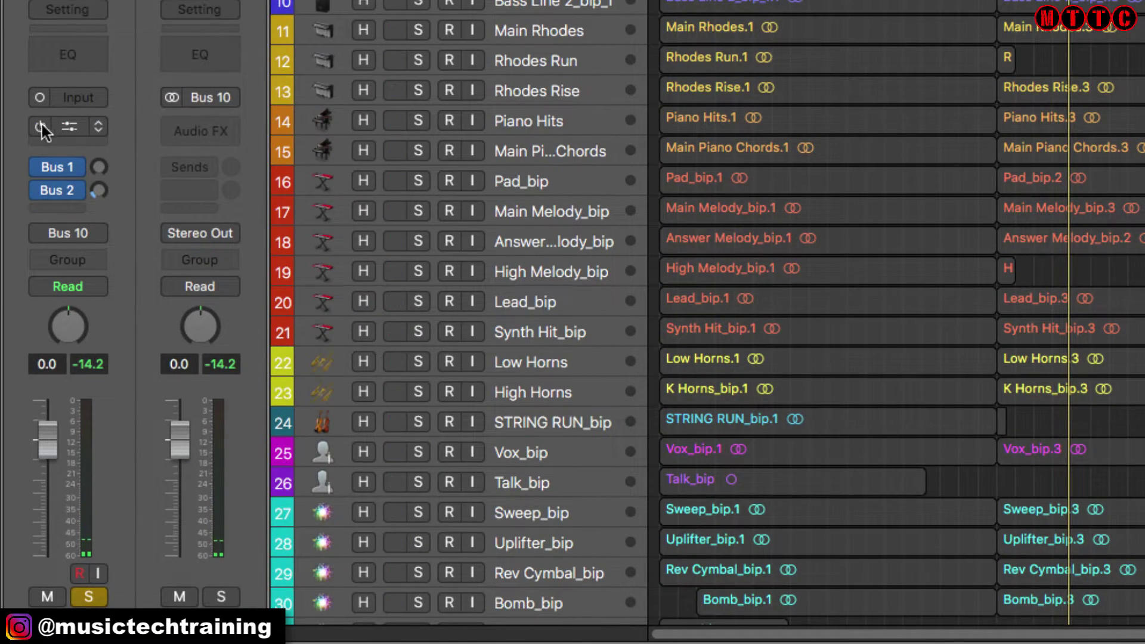
{"action": "left_click", "coordinate": [79, 125]}
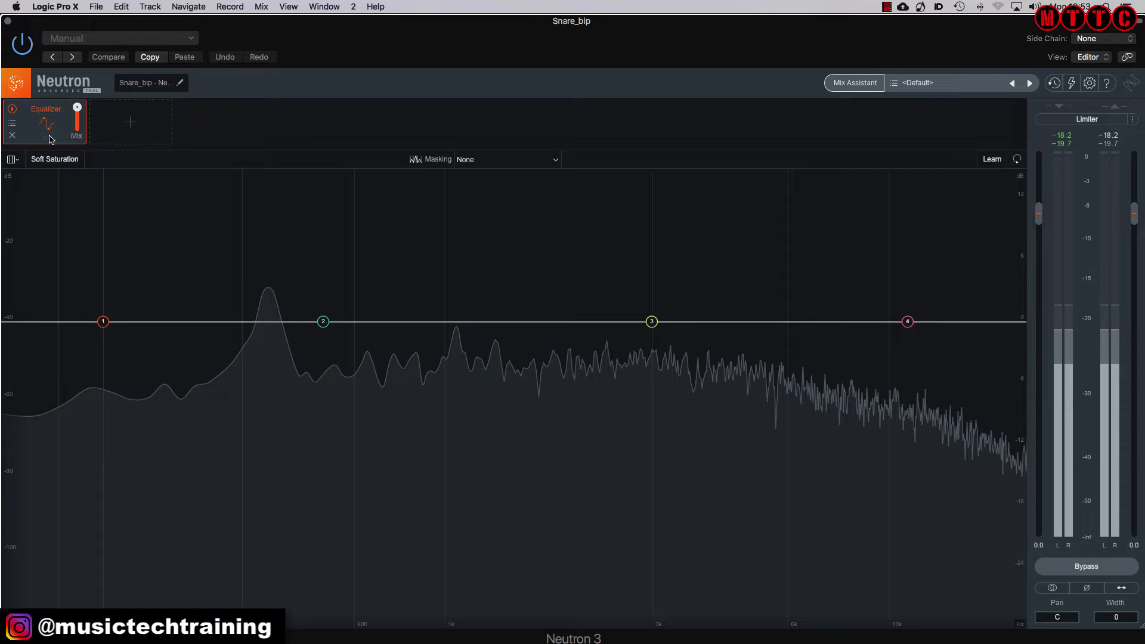
Audition Drums (Individual) > Snare presets, load Heavy Saturation, and stop playback.
{"action": "left_click", "coordinate": [907, 85]}
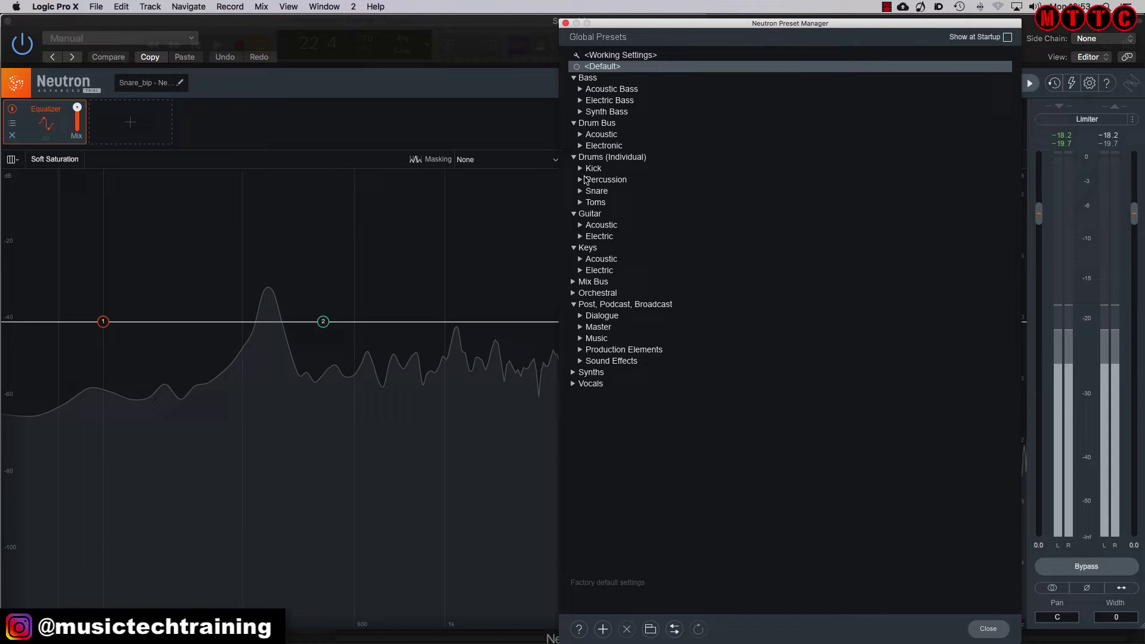
{"action": "left_click", "coordinate": [615, 159]}
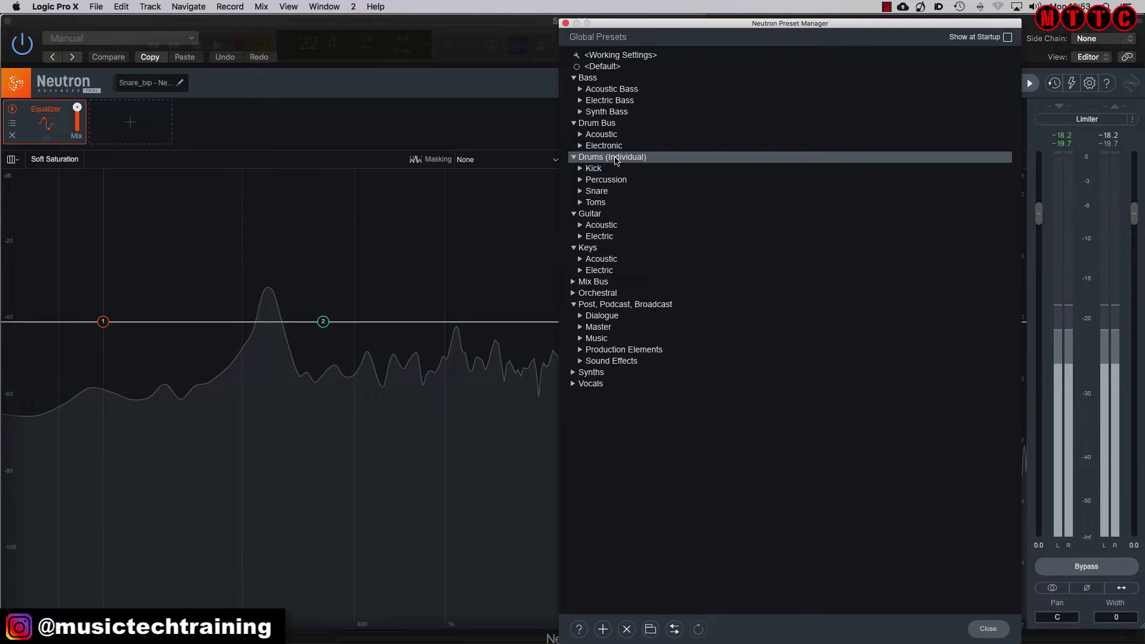
{"action": "left_click", "coordinate": [588, 192]}
{"action": "left_click", "coordinate": [580, 191]}
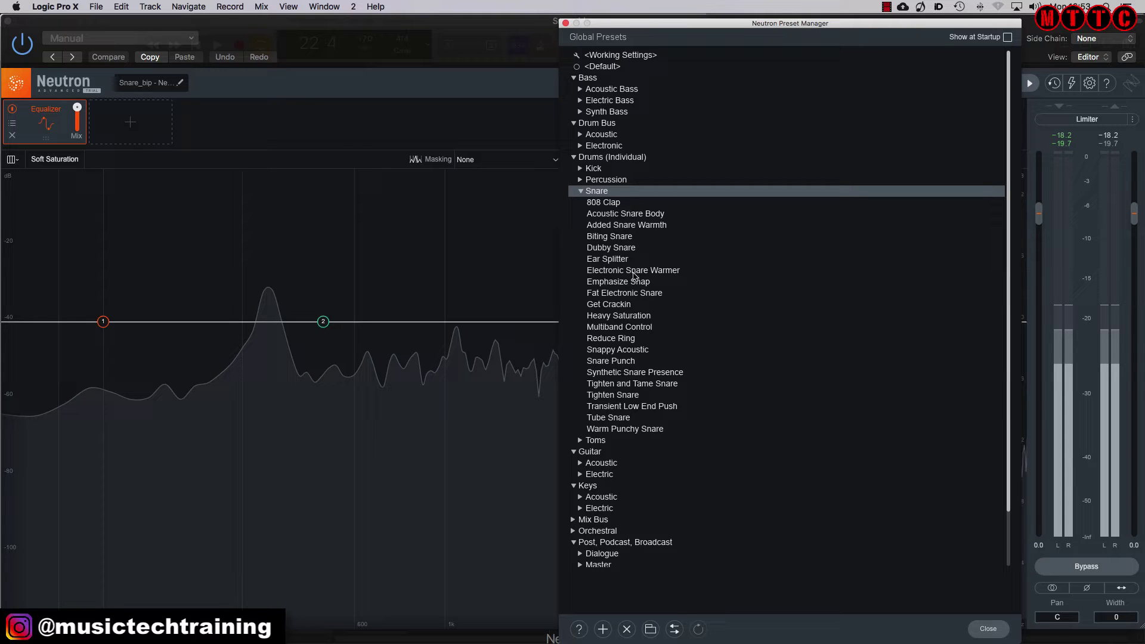
{"action": "left_click", "coordinate": [626, 227]}
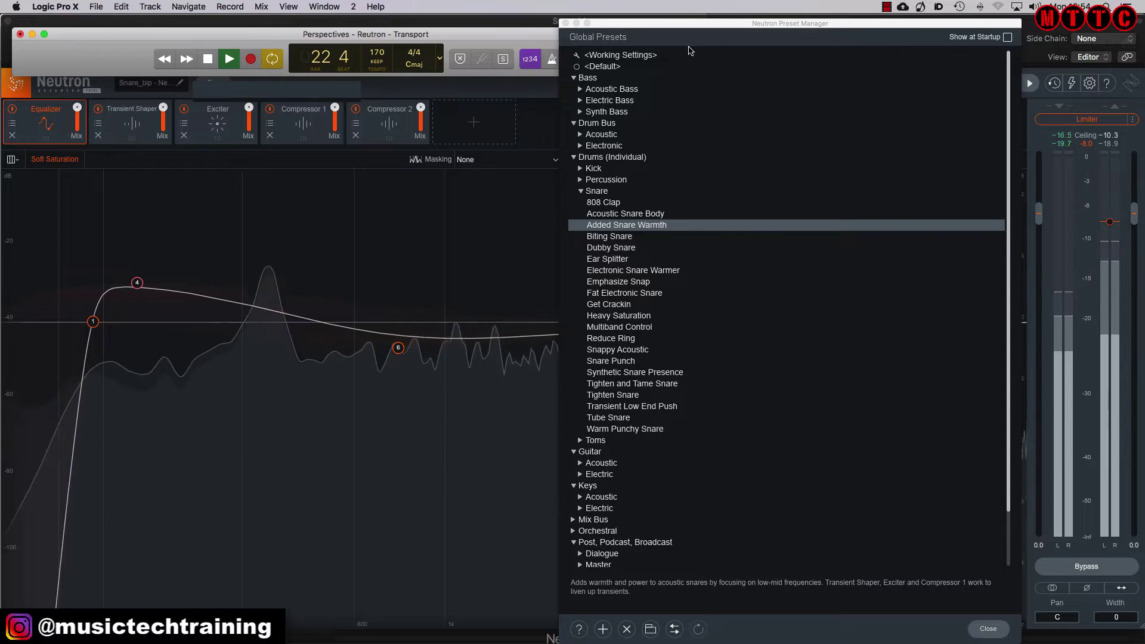
{"action": "left_click", "coordinate": [759, 294]}
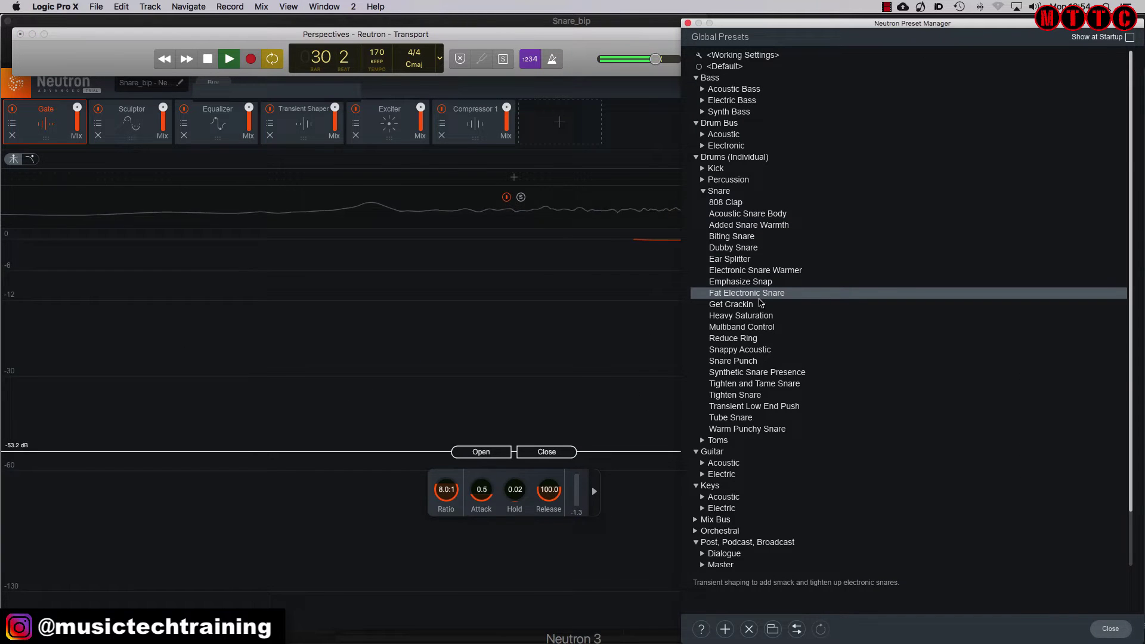
{"action": "left_click", "coordinate": [753, 306]}
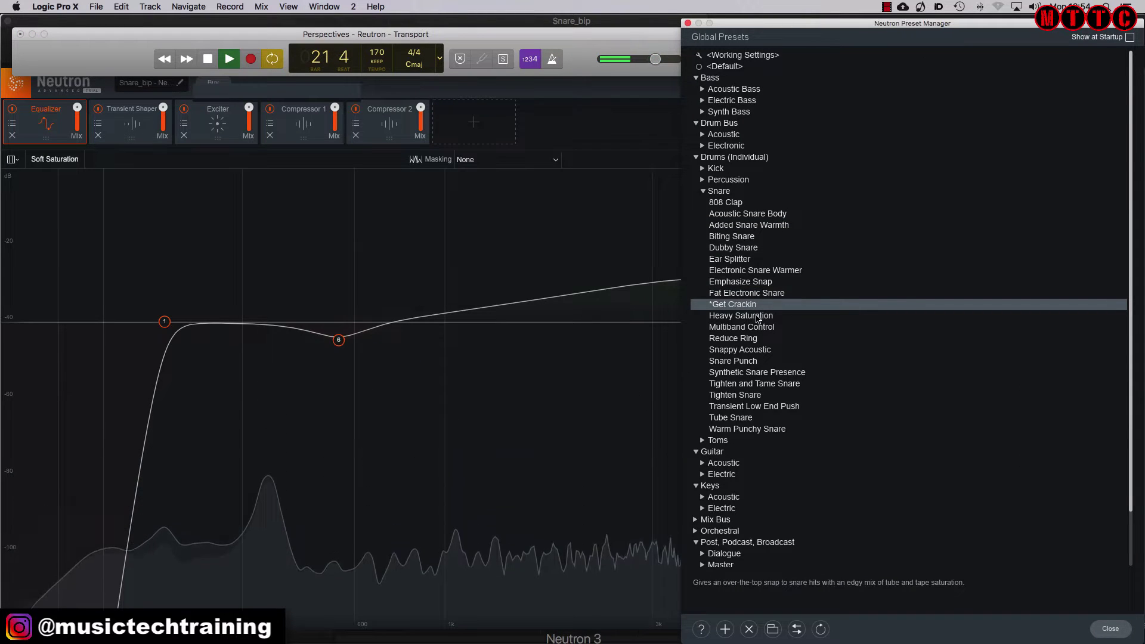
{"action": "left_click", "coordinate": [756, 320]}
{"action": "key", "text": "space"}
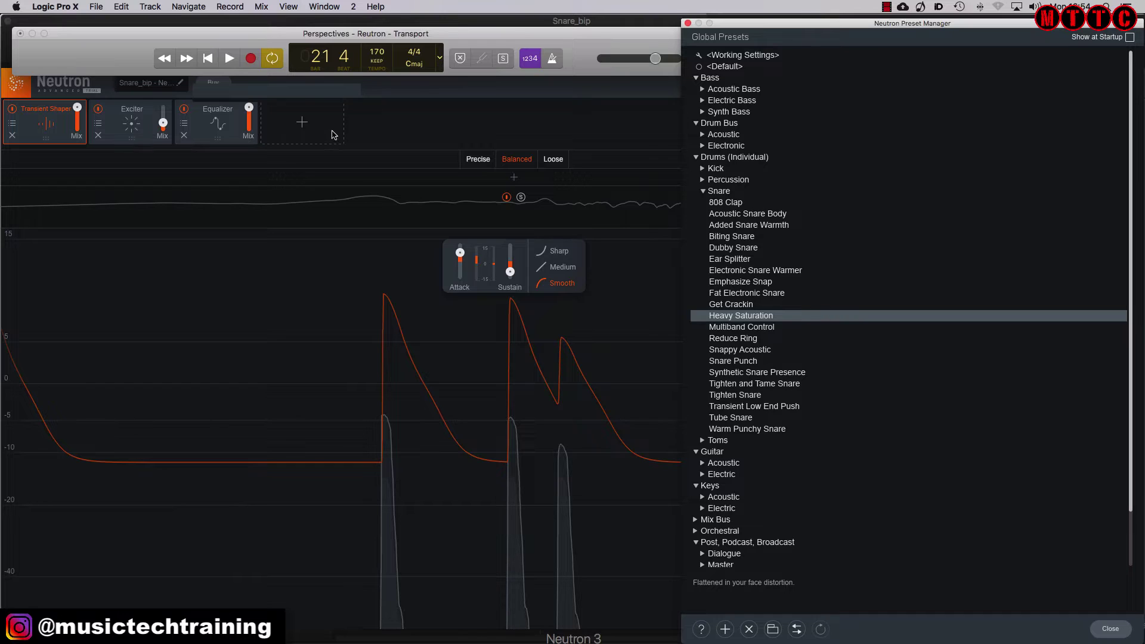
Check the list of addable modules under the + slot, then dismiss it.
{"action": "left_click", "coordinate": [313, 128]}
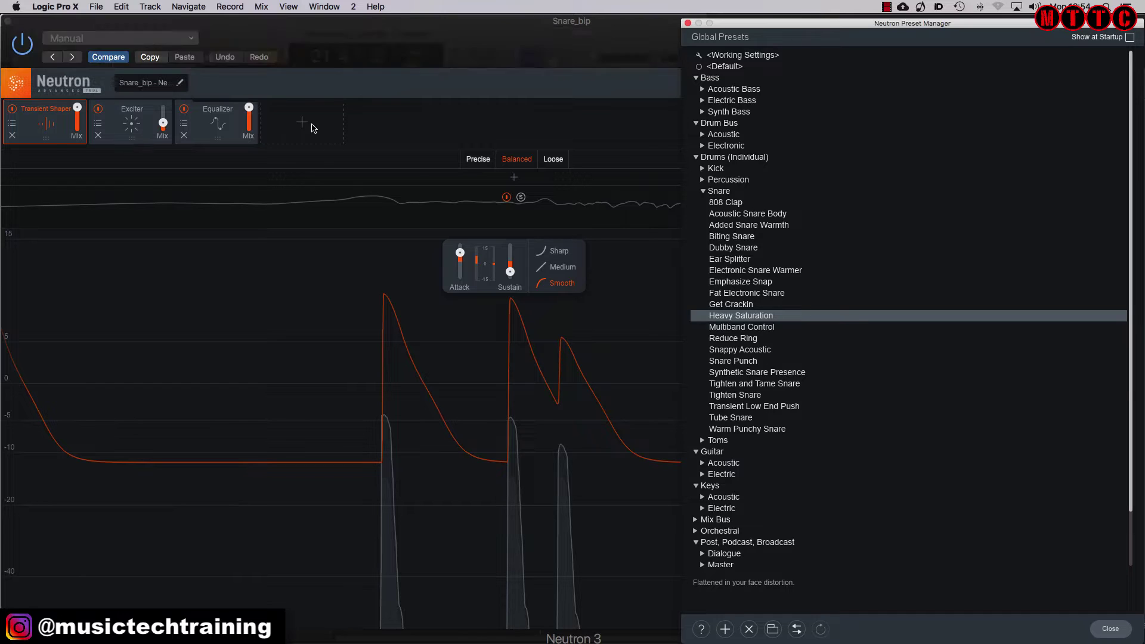
{"action": "left_click", "coordinate": [417, 124]}
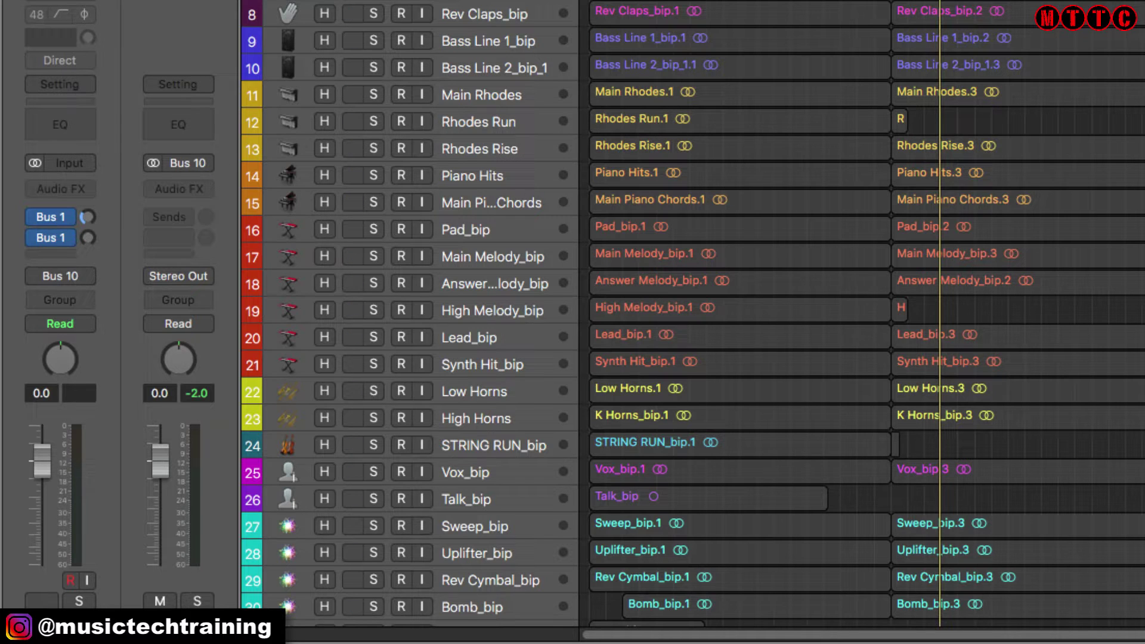
Insert a stereo Neutron 3 on the Drum Bus Audio FX slot.
{"action": "left_click", "coordinate": [202, 189]}
{"action": "mouse_move", "coordinate": [223, 243]}
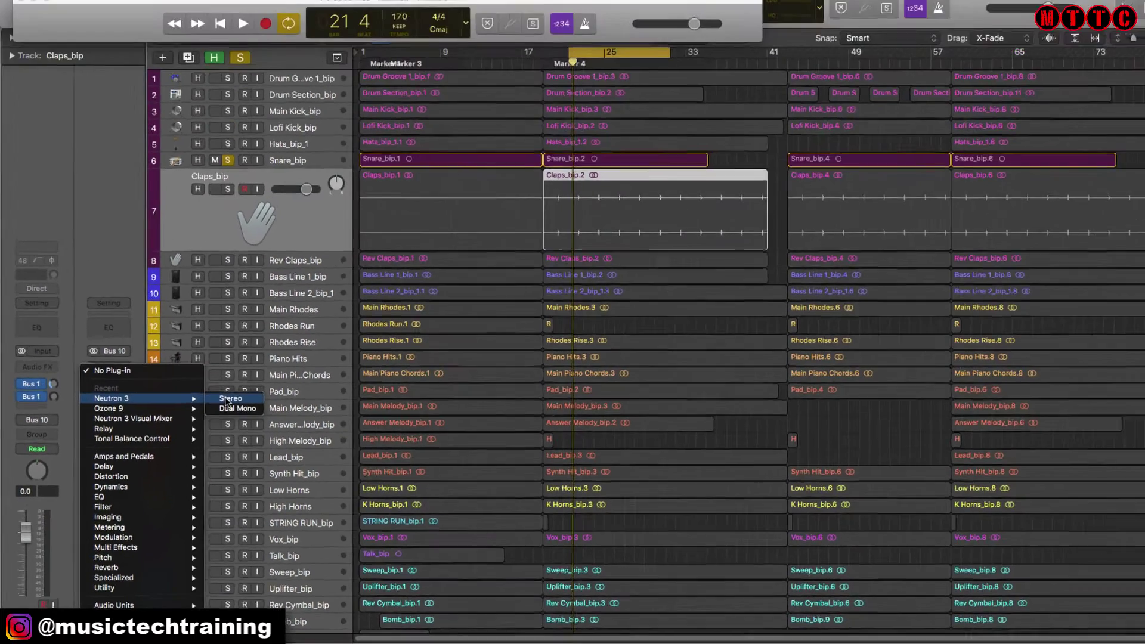
{"action": "left_click", "coordinate": [345, 272]}
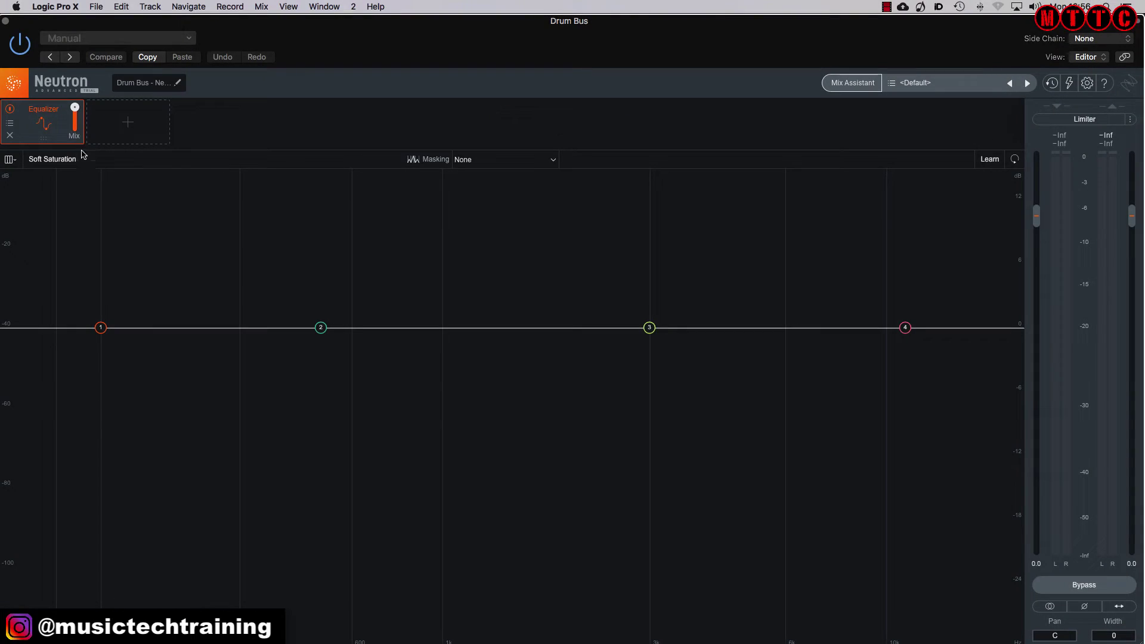
{"action": "left_click", "coordinate": [125, 123]}
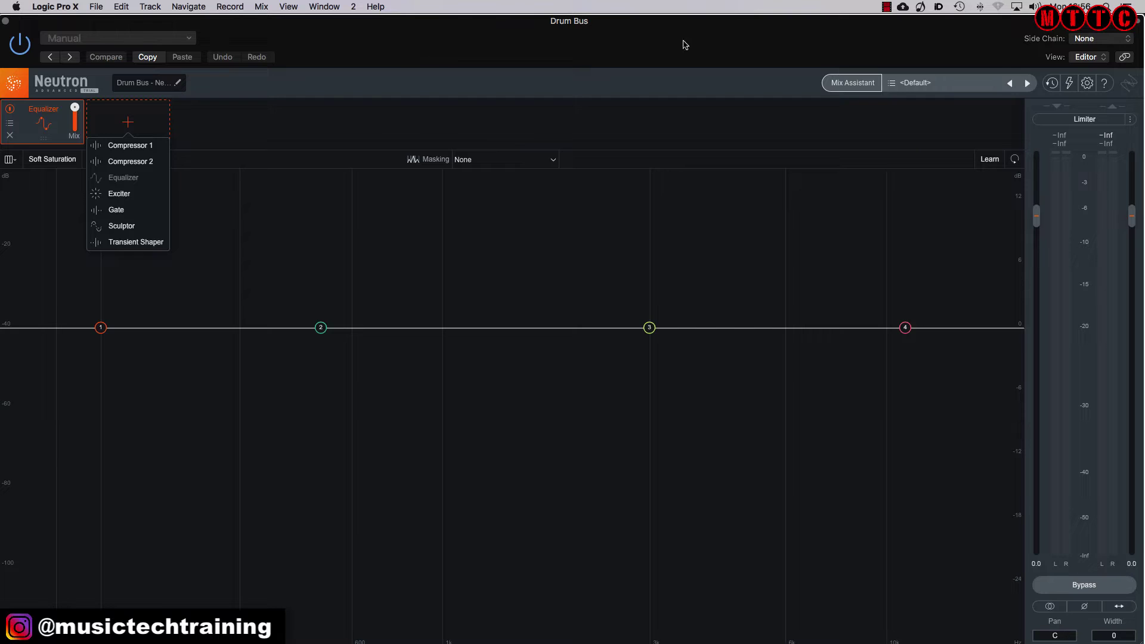
{"action": "left_click", "coordinate": [922, 85]}
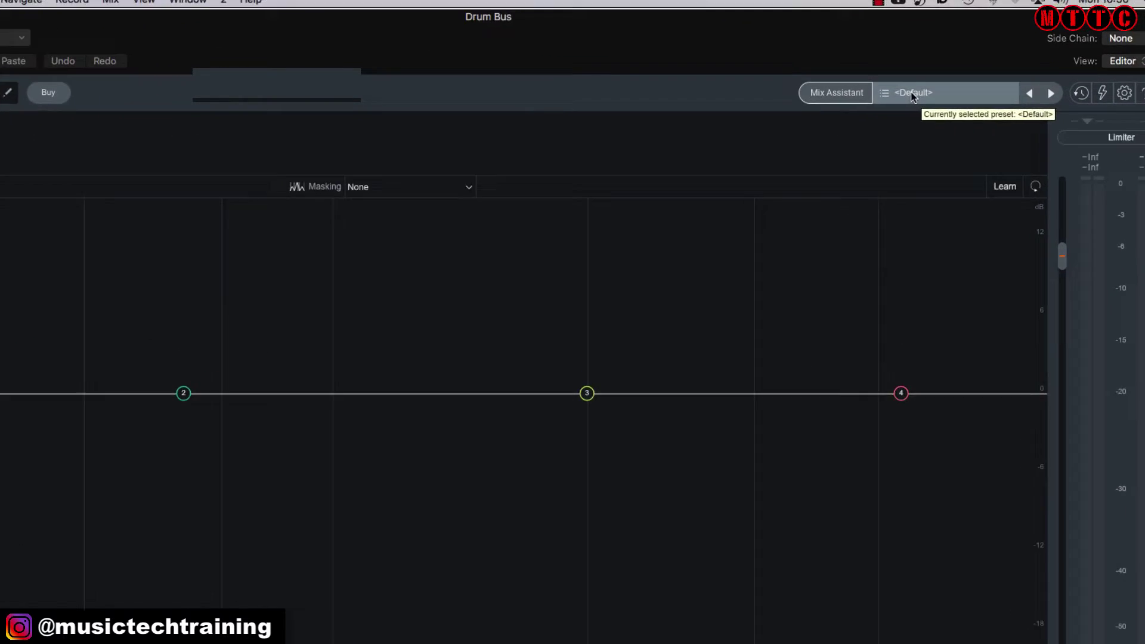
Load the Drum Bus > Electronic preset 'Distorted Groove' from the preset library.
{"action": "left_click", "coordinate": [922, 85]}
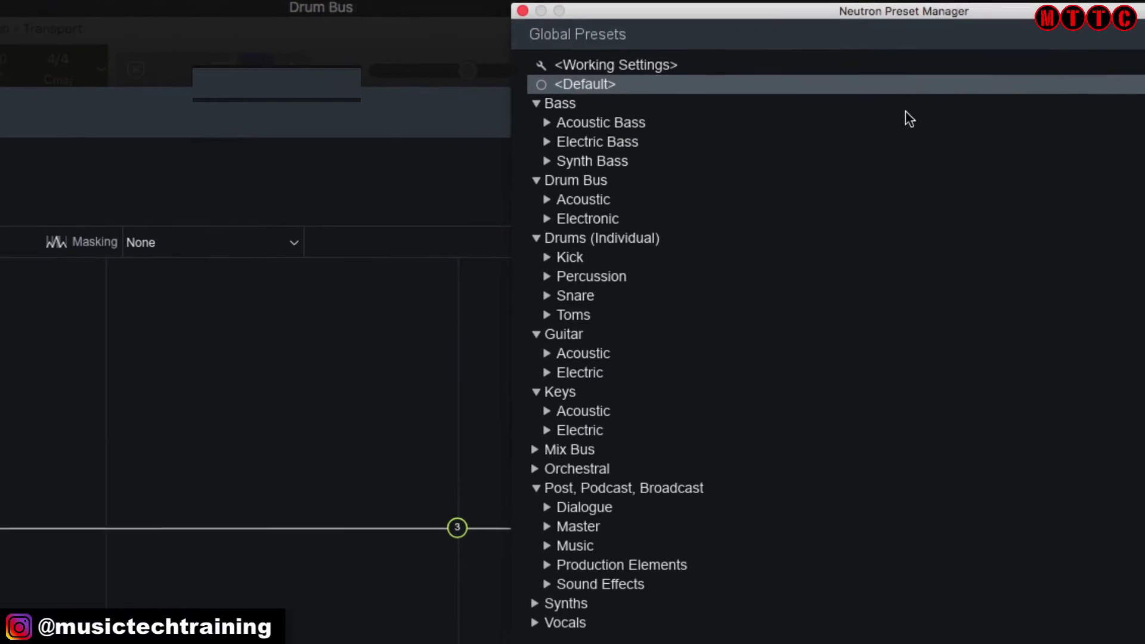
{"action": "left_click", "coordinate": [544, 202]}
{"action": "left_click", "coordinate": [544, 202]}
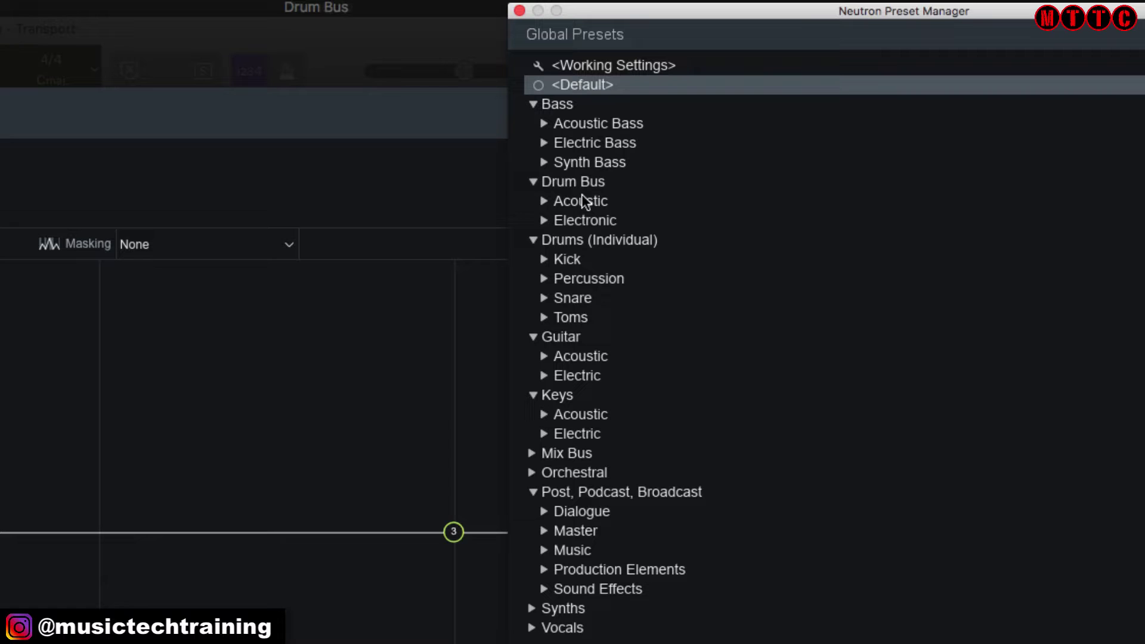
{"action": "left_click", "coordinate": [543, 221]}
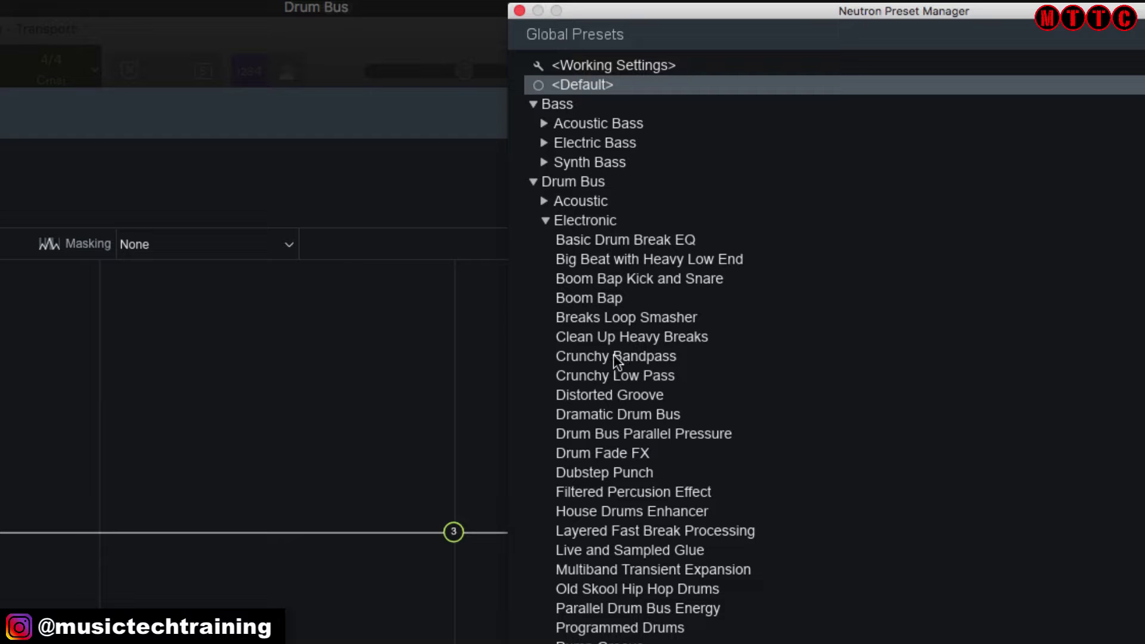
{"action": "left_click", "coordinate": [613, 396]}
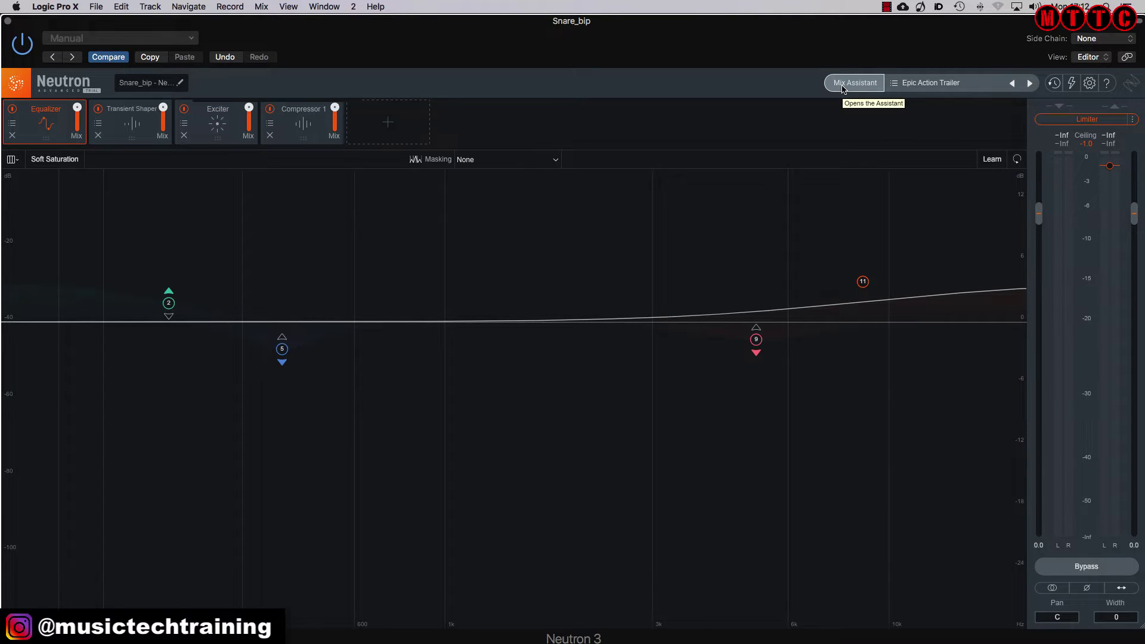
Run Neutron 3's Mix Assistant on the Snare_bip track.
{"action": "left_click", "coordinate": [842, 89]}
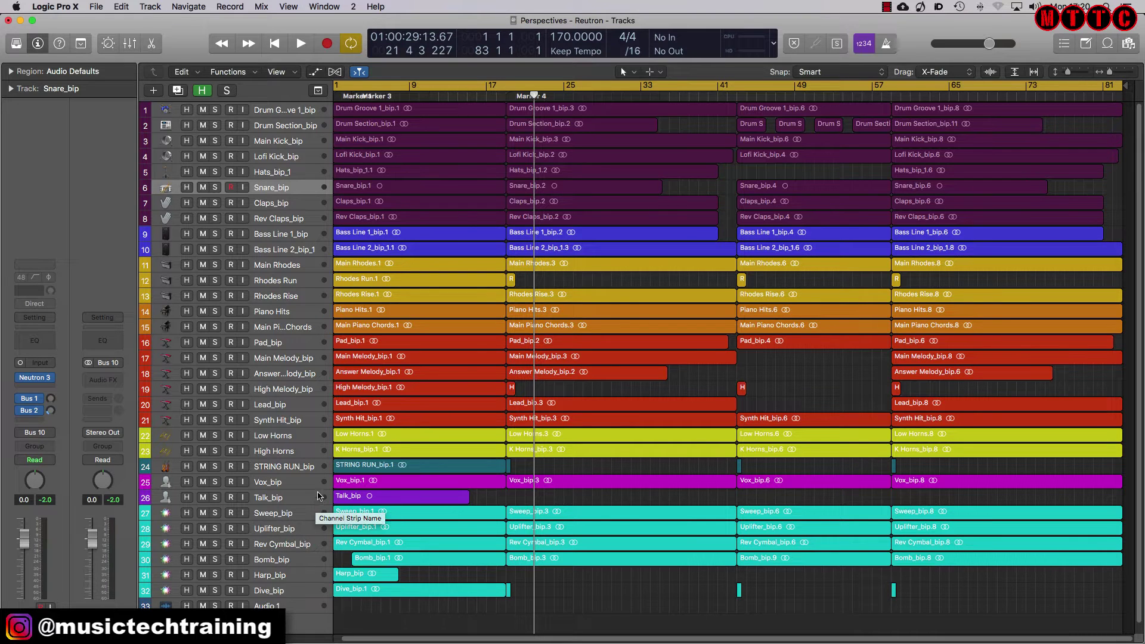
Insert Relay on all selected mixer channels, then set Output 1-2's slot to No Plug-in.
{"action": "key", "text": "x"}
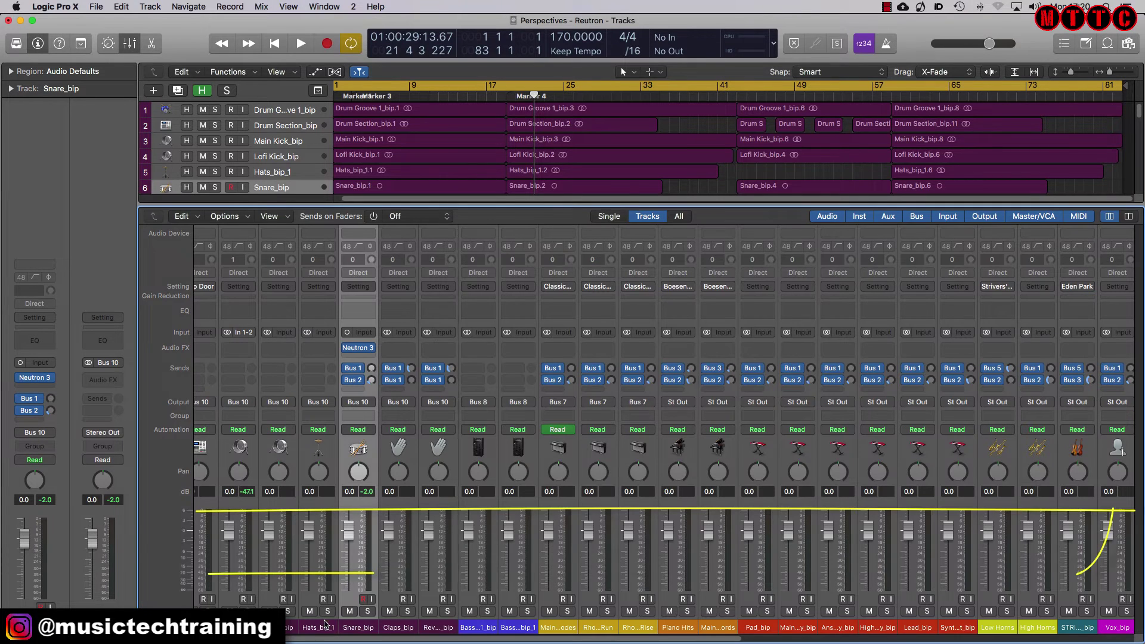
{"action": "left_click_drag", "start_coordinate": [312, 639], "coordinate": [590, 640]}
{"action": "left_click", "coordinate": [809, 507]}
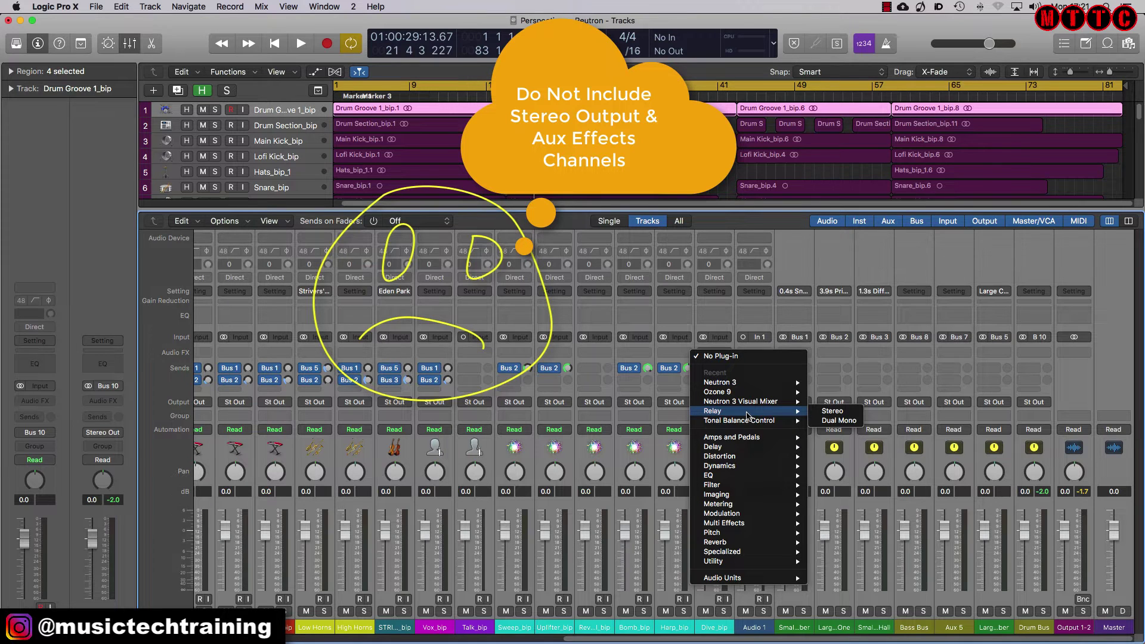
{"action": "left_click", "coordinate": [831, 420]}
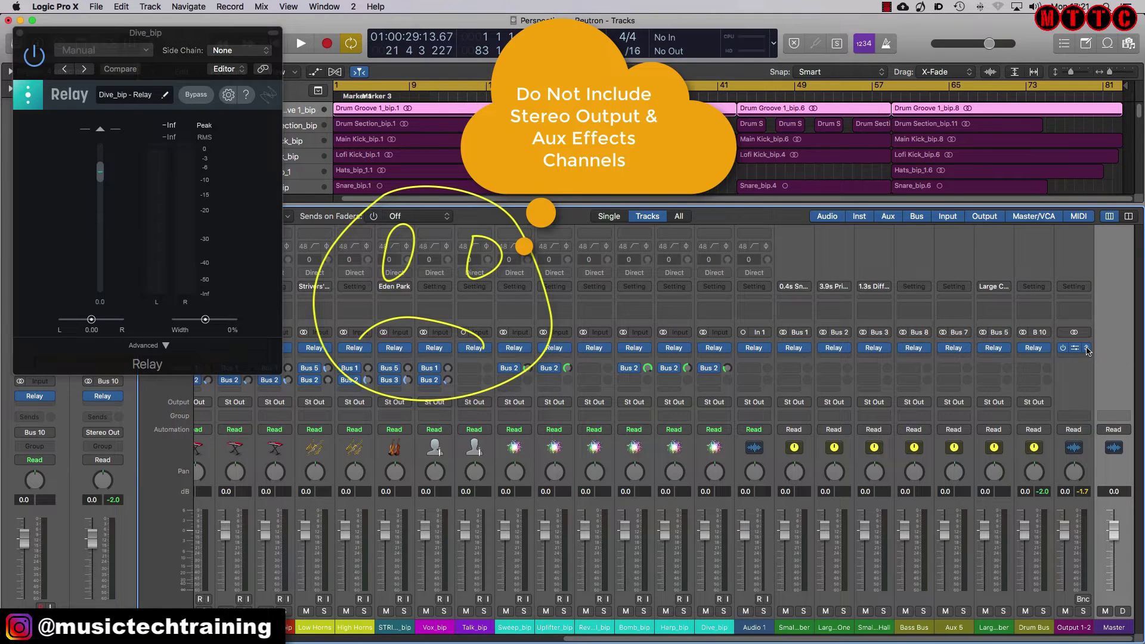
{"action": "left_click", "coordinate": [1087, 349]}
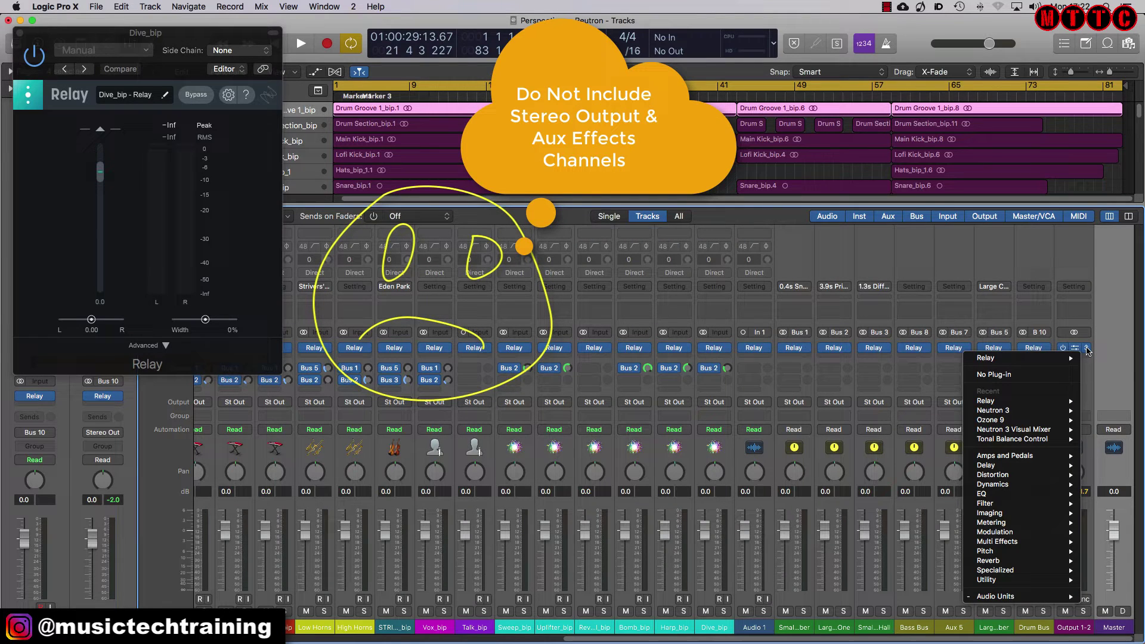
{"action": "left_click", "coordinate": [1038, 376]}
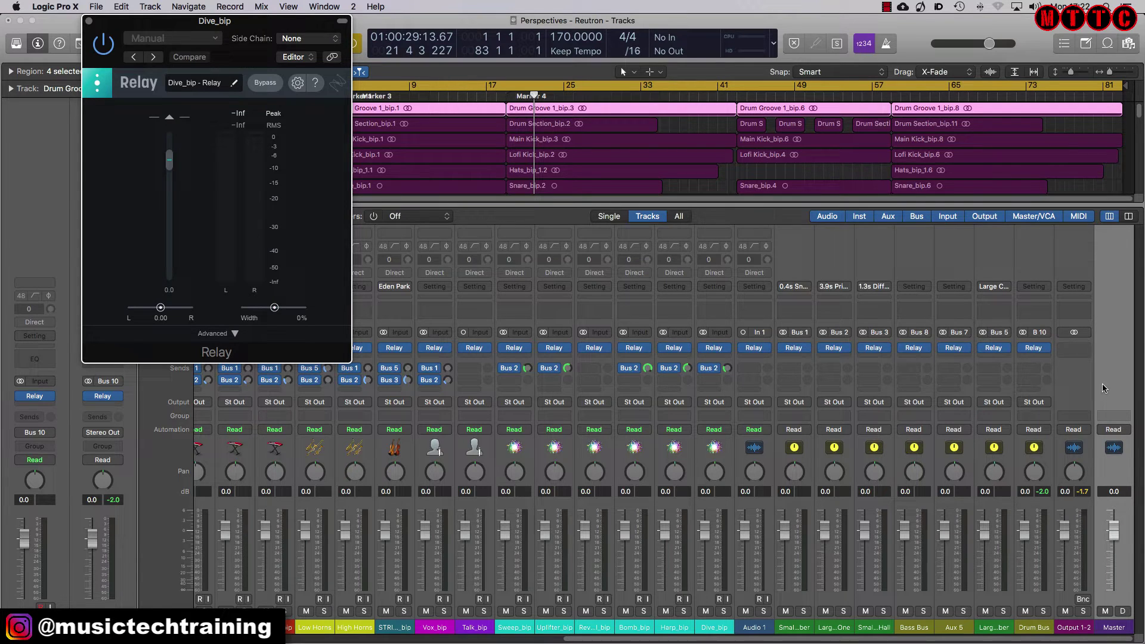
Insert Neutron 3 Visual Mixer on the Output 1-2 strip.
{"action": "left_click", "coordinate": [1085, 349]}
{"action": "mouse_move", "coordinate": [1076, 407]}
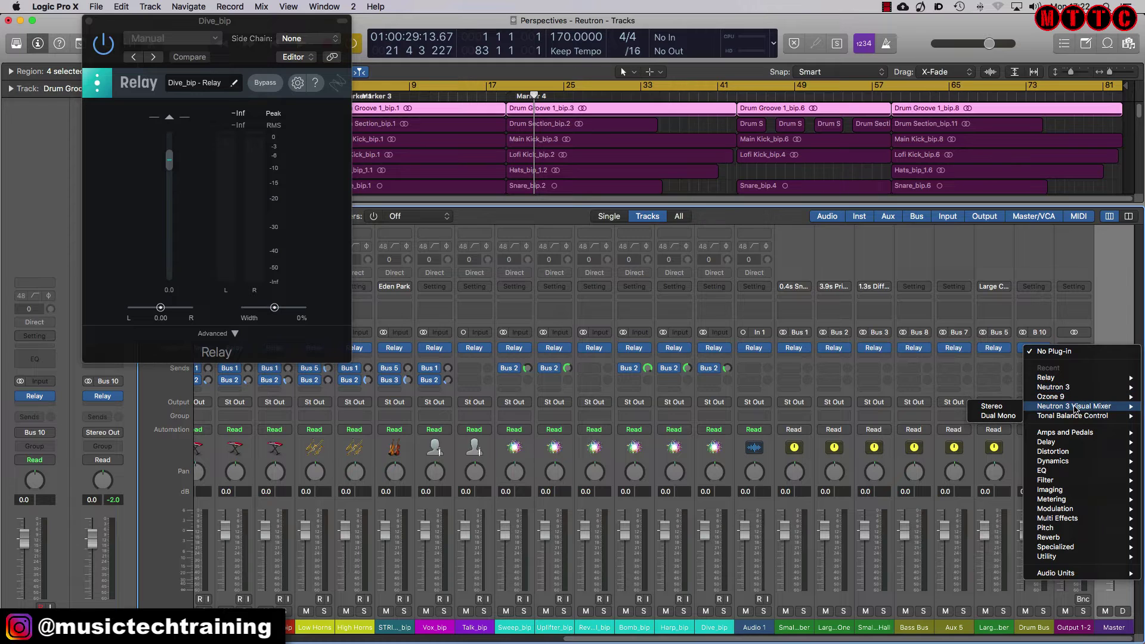
{"action": "left_click", "coordinate": [1061, 407]}
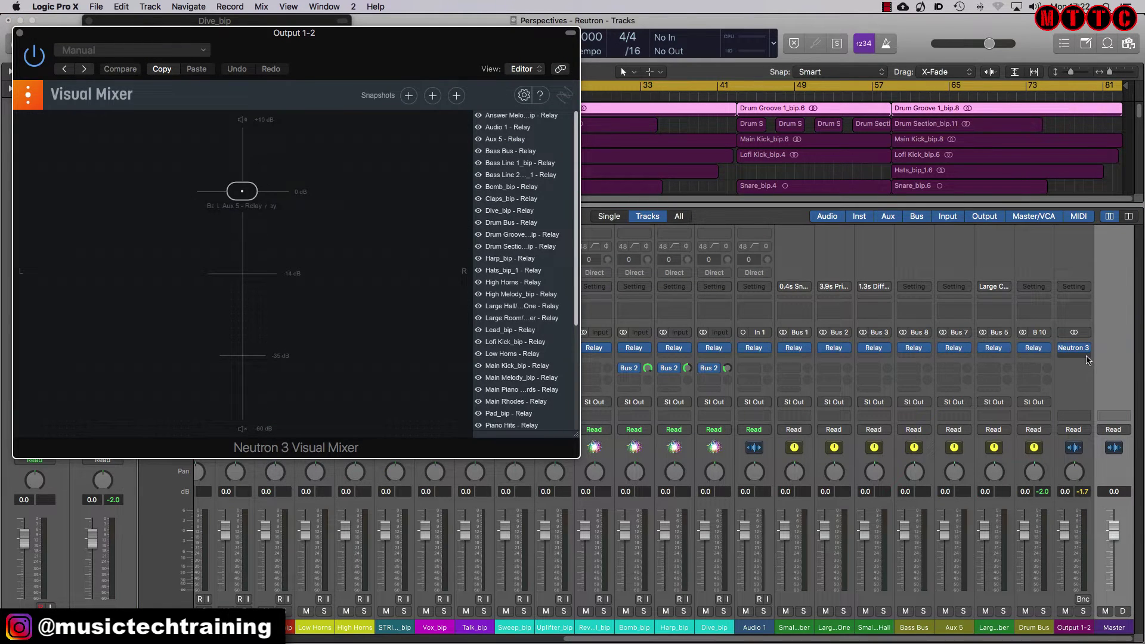
Add a stereo Neutron 3 in Output 1-2's next Audio FX slot.
{"action": "left_click", "coordinate": [1087, 359]}
{"action": "mouse_move", "coordinate": [1077, 405]}
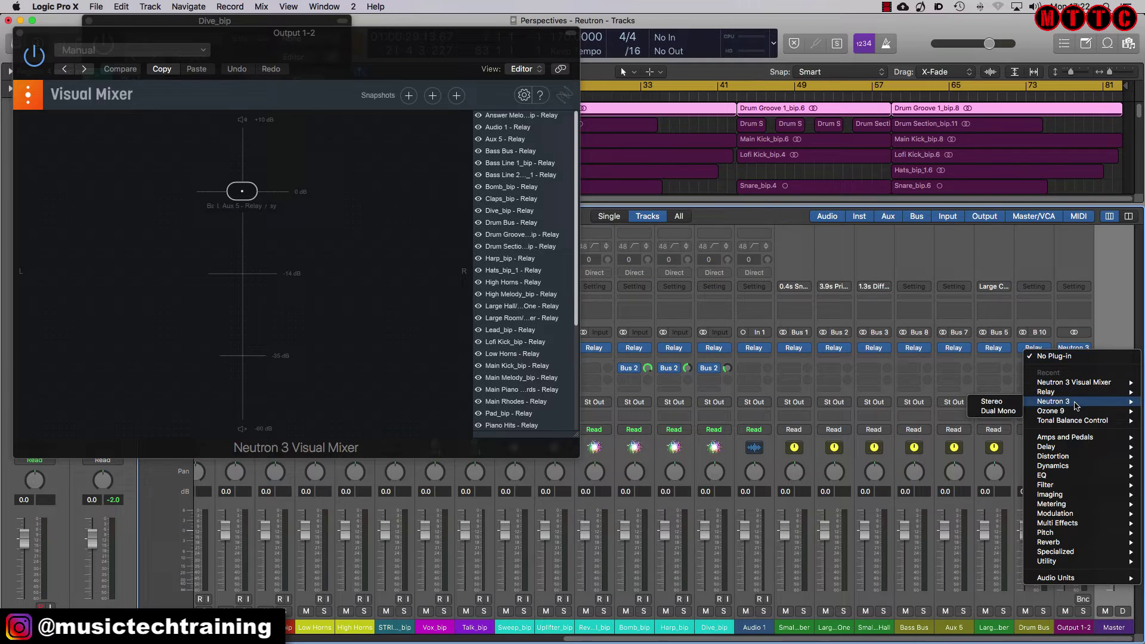
{"action": "left_click", "coordinate": [1002, 401]}
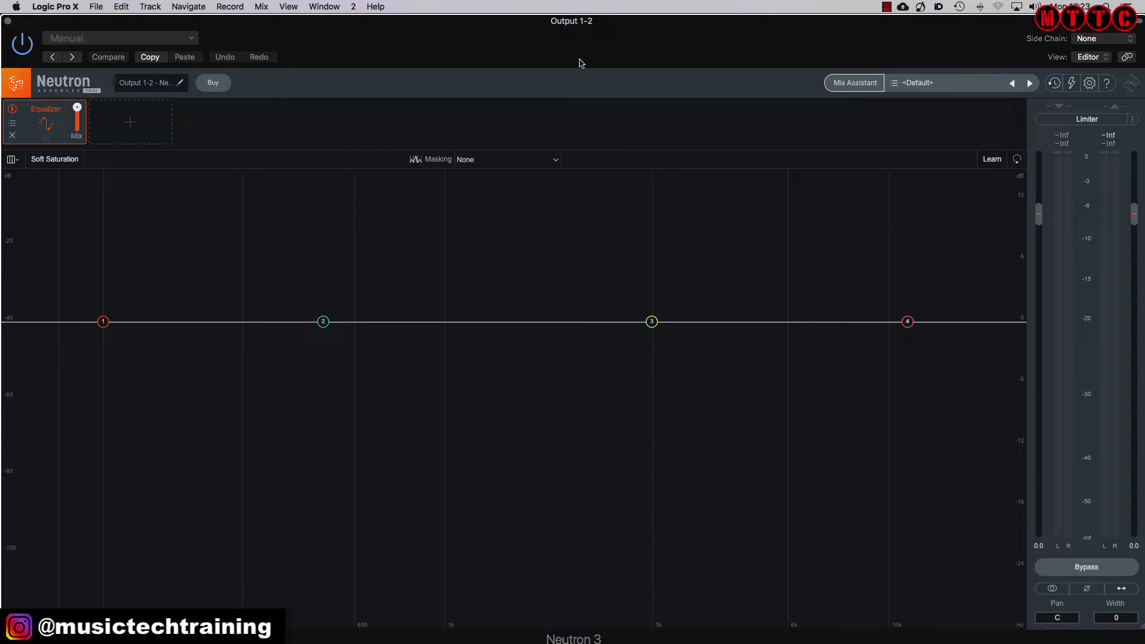
Start the output Neutron's Mix Assistant in Balance mode and continue to its introduction.
{"action": "left_click", "coordinate": [854, 85]}
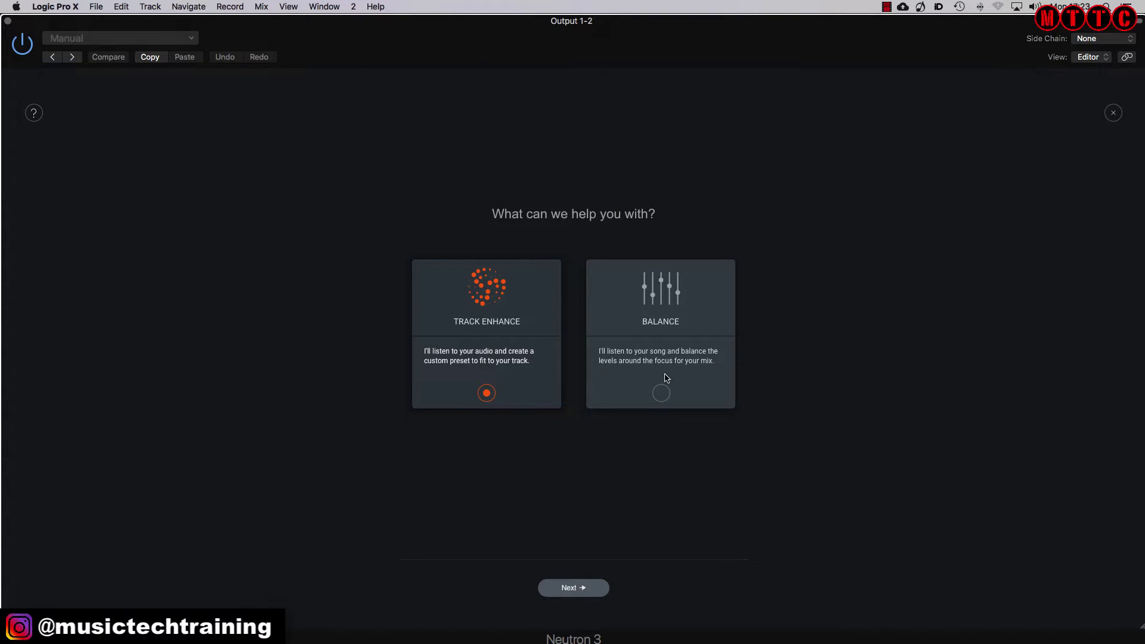
{"action": "left_click", "coordinate": [660, 394]}
{"action": "left_click", "coordinate": [582, 589]}
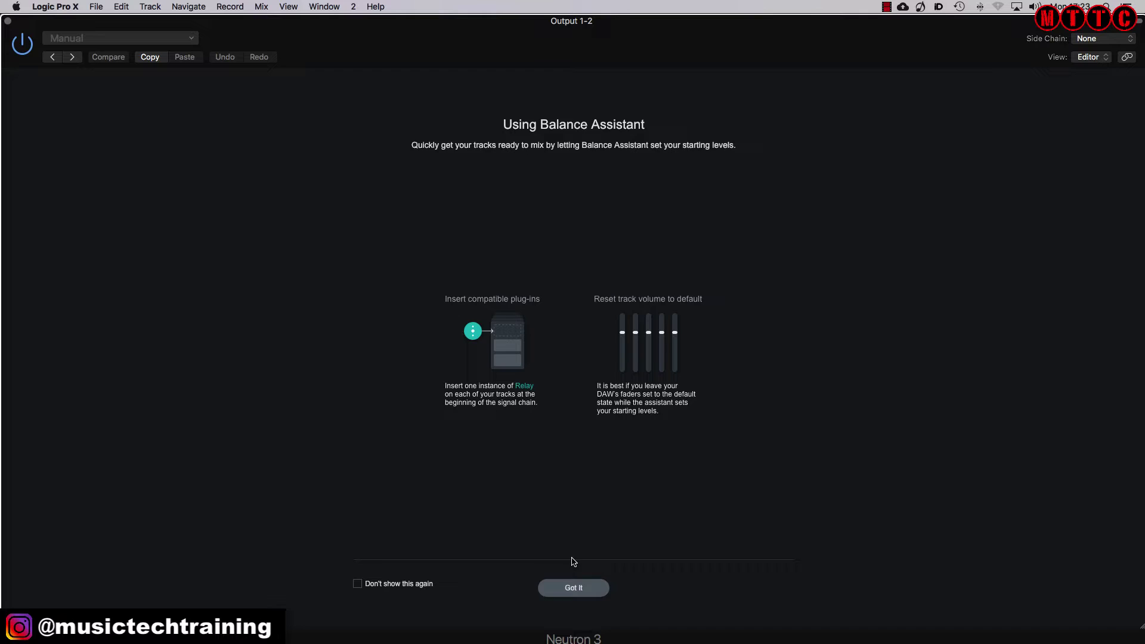
Dismiss the Balance Assistant intro and browse the track focus list.
{"action": "left_click", "coordinate": [574, 587]}
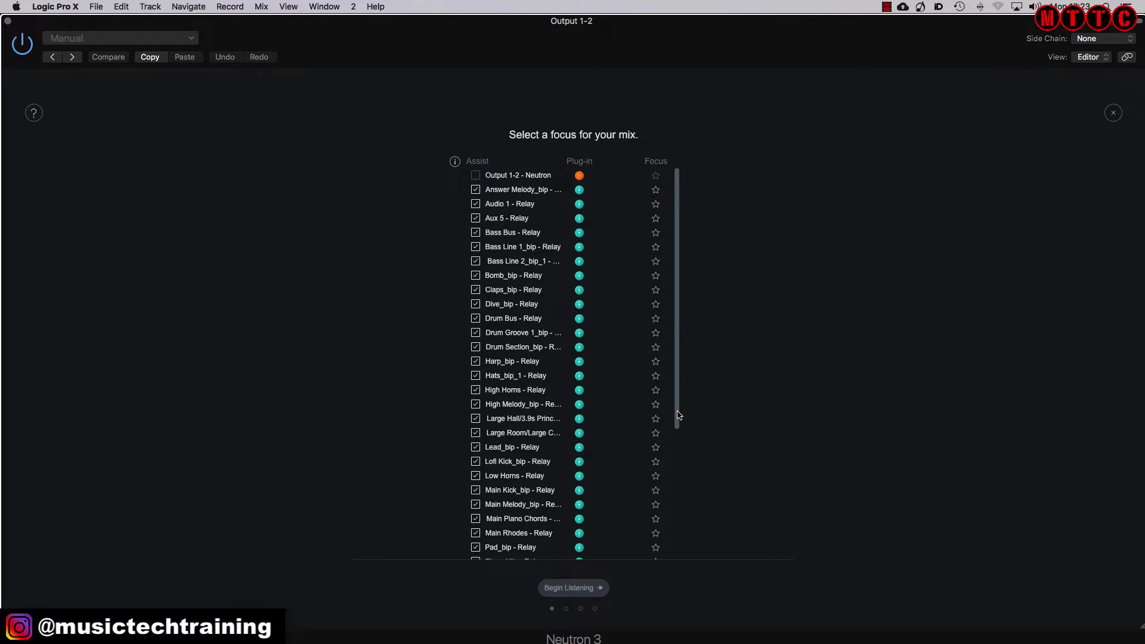
{"action": "left_click_drag", "start_coordinate": [678, 417], "coordinate": [676, 545]}
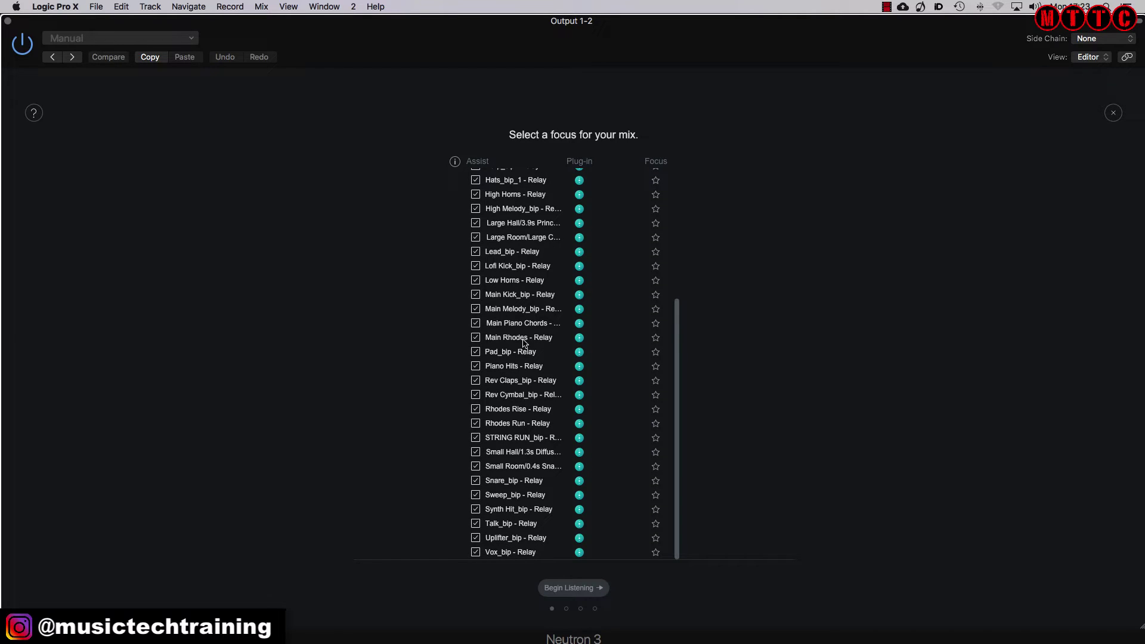
{"action": "left_click_drag", "start_coordinate": [676, 325], "coordinate": [680, 171]}
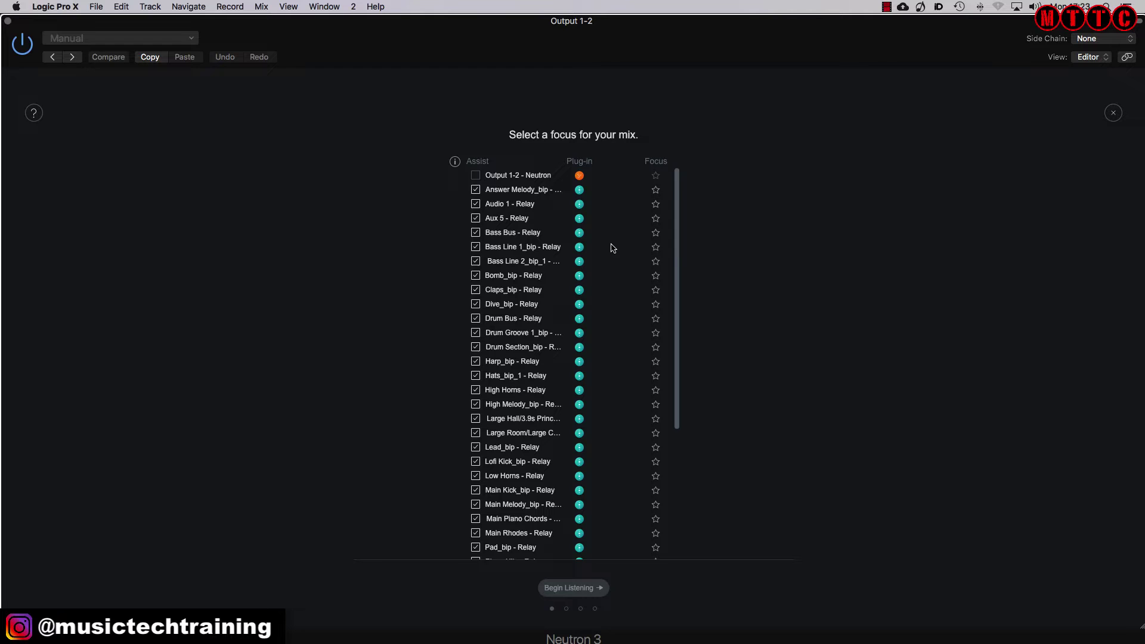
{"action": "scroll", "coordinate": [680, 285], "scroll_direction": "down", "scroll_amount": 1}
{"action": "left_click_drag", "start_coordinate": [680, 284], "coordinate": [677, 437]}
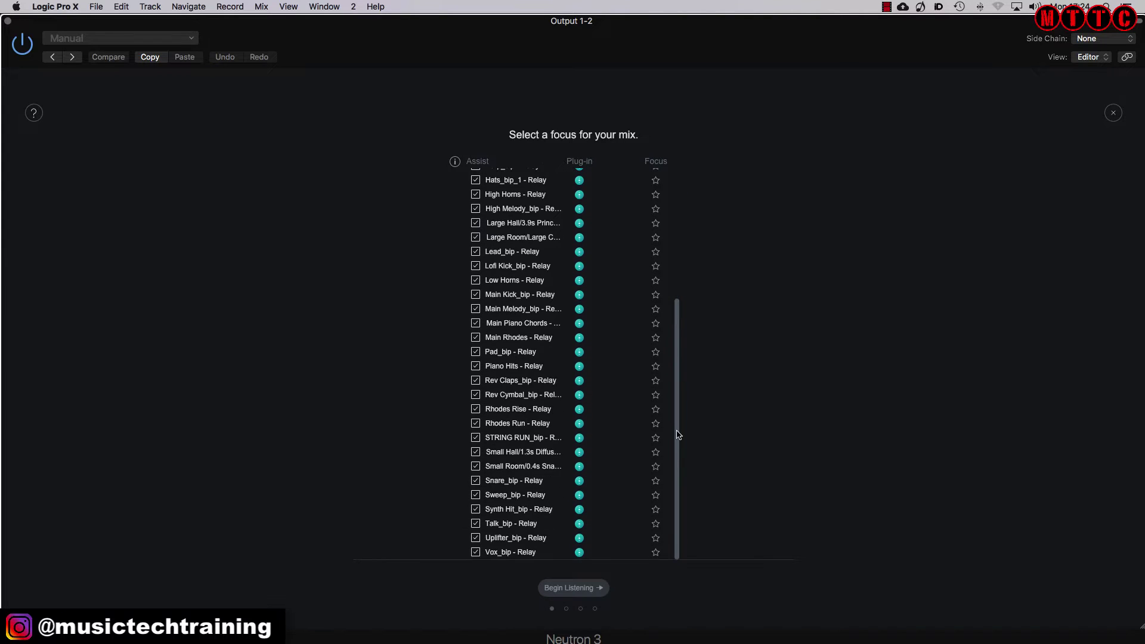
Star Vox_bip, Main Melody_bip and Lead_bip as focus tracks.
{"action": "left_click", "coordinate": [656, 553]}
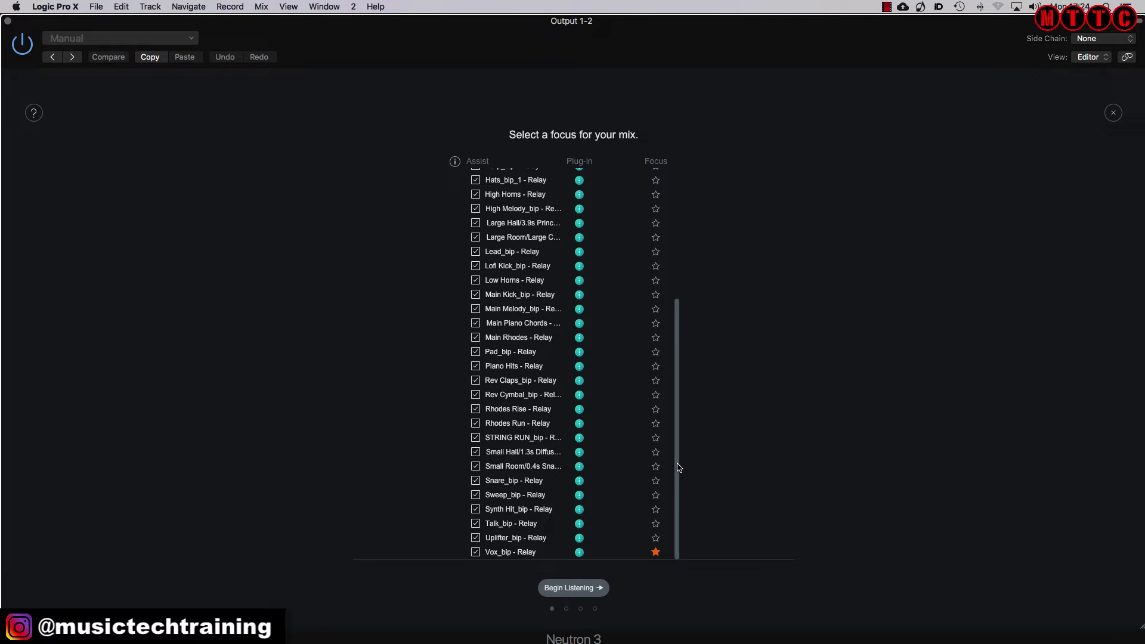
{"action": "scroll", "coordinate": [678, 467], "scroll_direction": "up", "scroll_amount": 5}
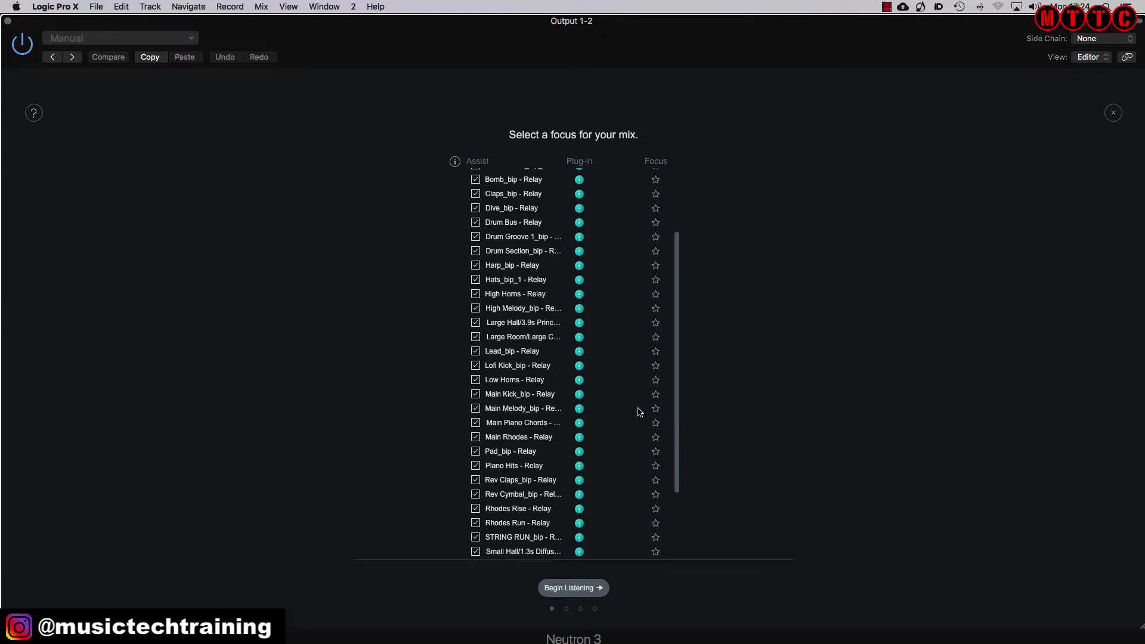
{"action": "left_click", "coordinate": [656, 409]}
{"action": "scroll", "coordinate": [658, 409], "scroll_direction": "down", "scroll_amount": 3}
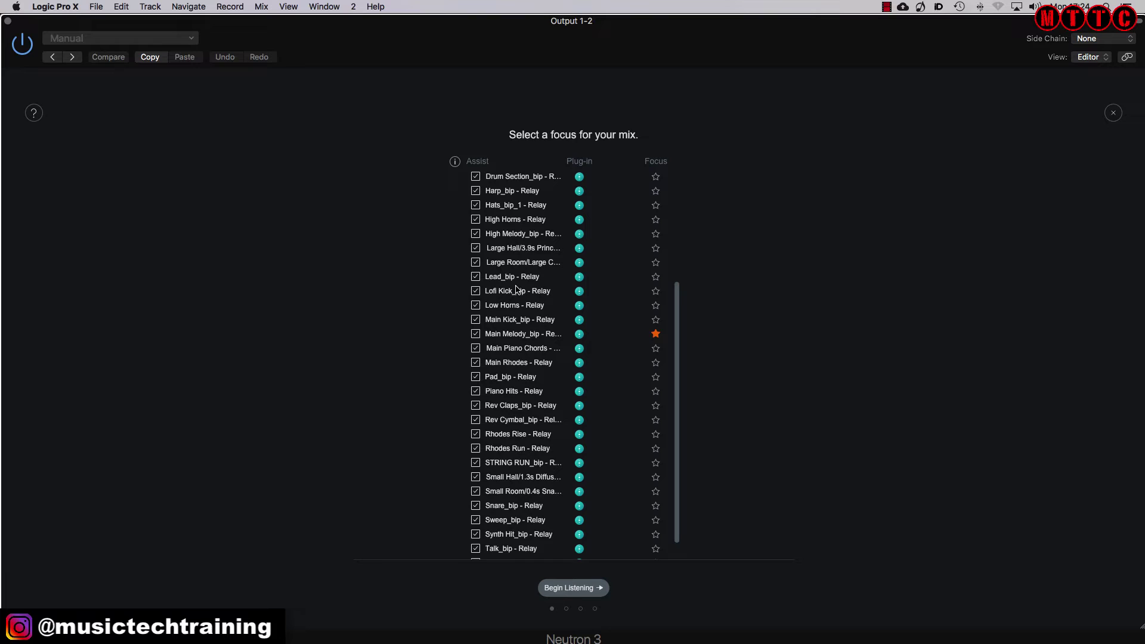
{"action": "left_click", "coordinate": [656, 277]}
{"action": "scroll", "coordinate": [656, 276], "scroll_direction": "down", "scroll_amount": 1}
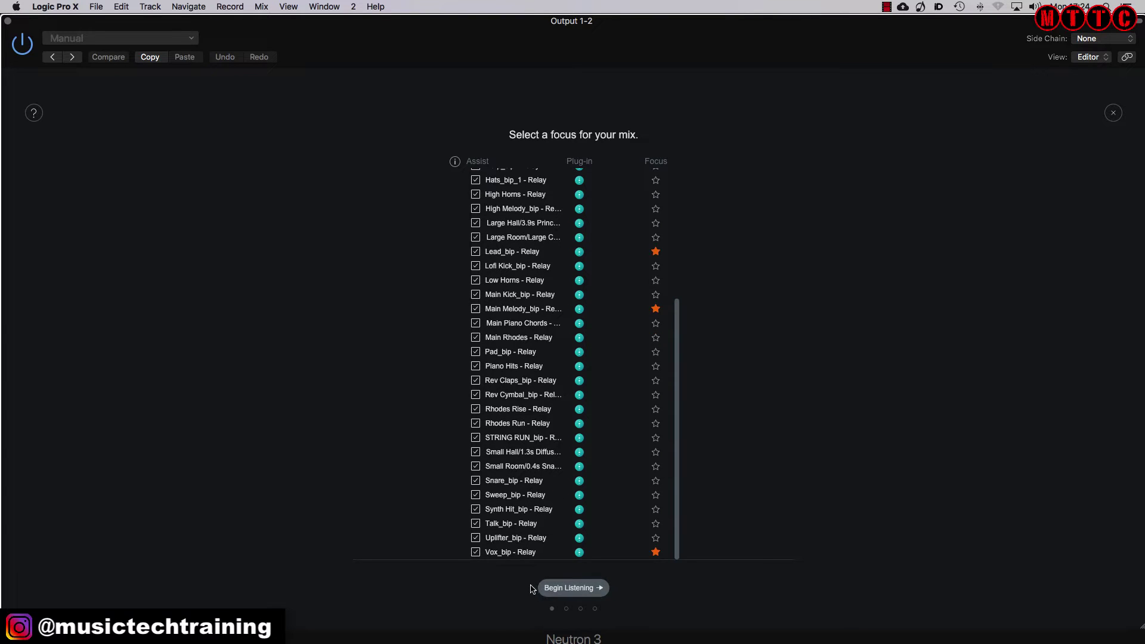
Begin listening with cycle off, playing the song from the start for the Balance Assistant.
{"action": "left_click", "coordinate": [568, 588]}
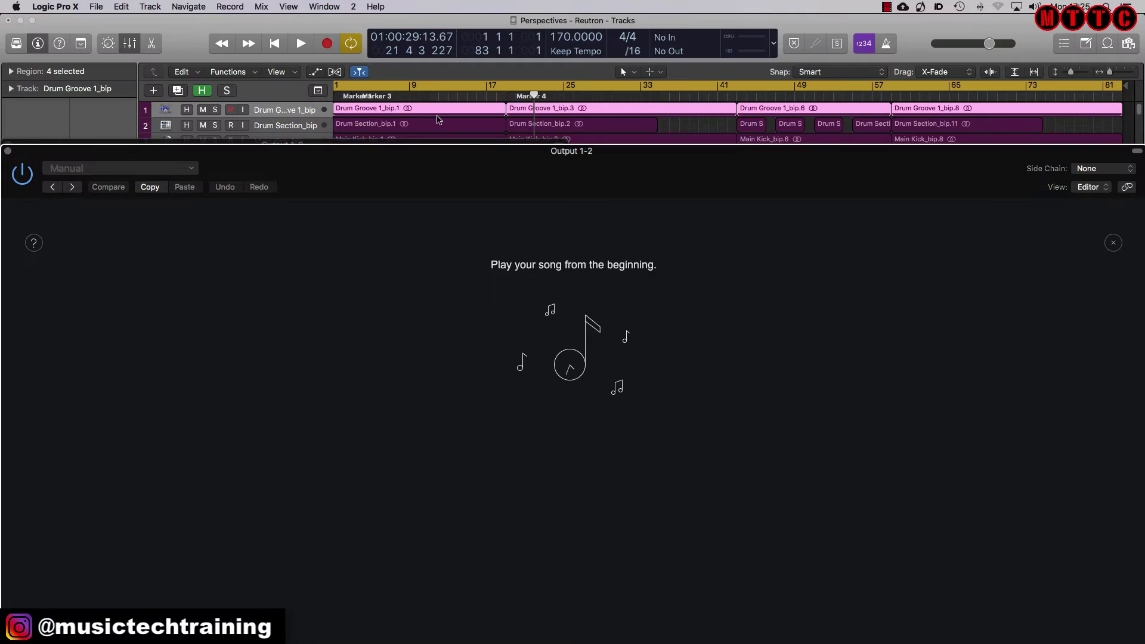
{"action": "left_click", "coordinate": [633, 87]}
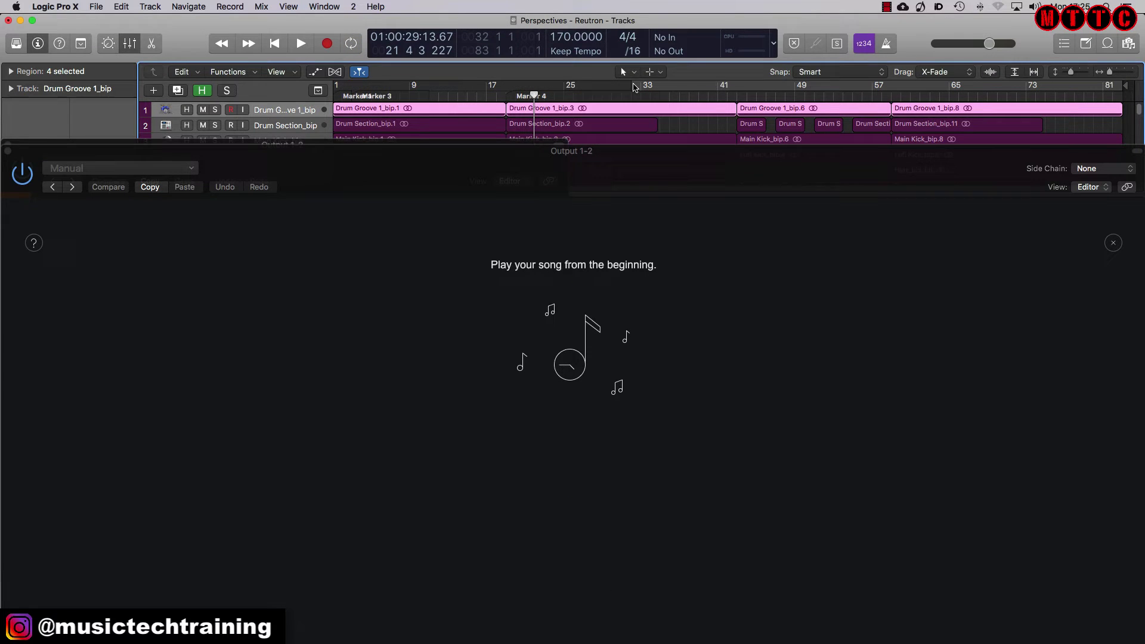
{"action": "key", "text": "Return"}
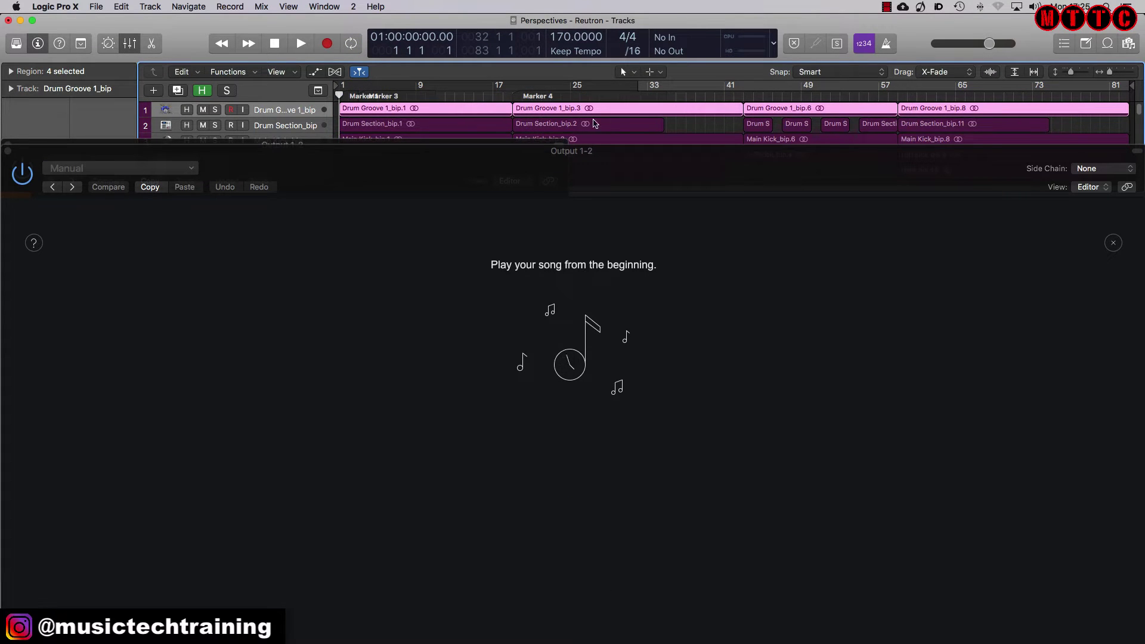
{"action": "left_click_drag", "start_coordinate": [621, 151], "coordinate": [621, 20]}
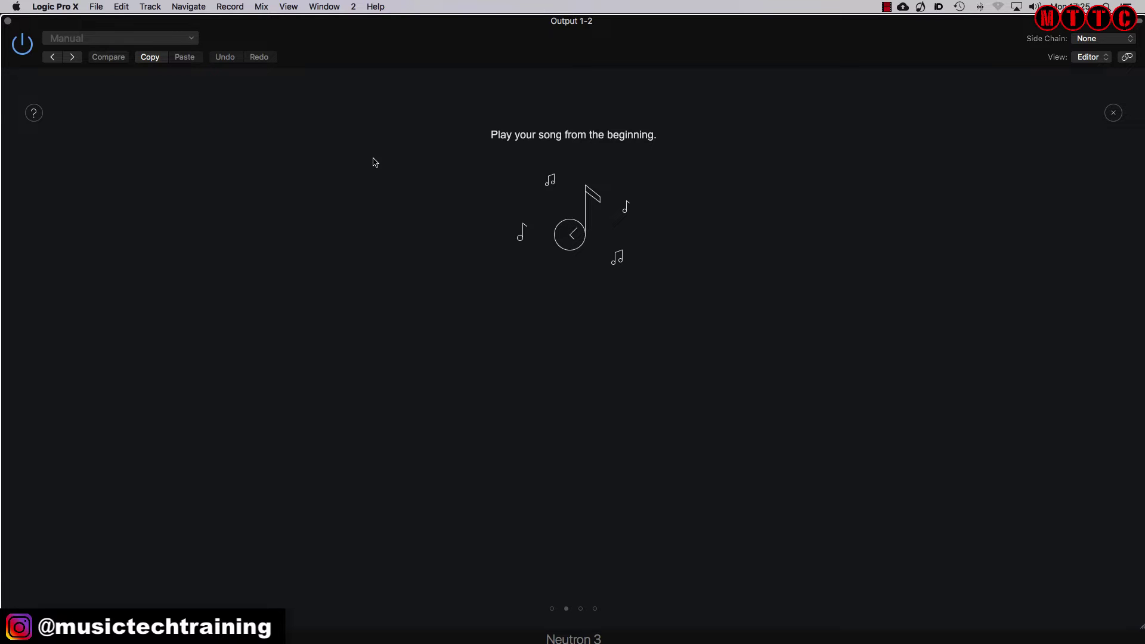
{"action": "key", "text": "space"}
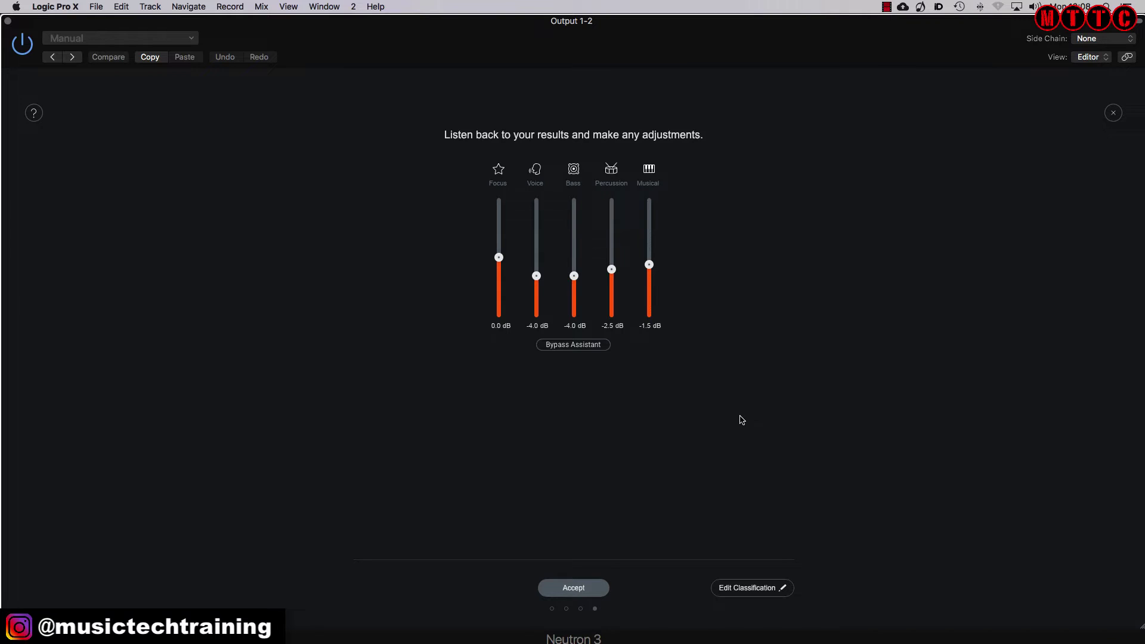
Reclassify Claps_bip as Percussion and accept the Balance Assistant's level suggestions.
{"action": "left_click", "coordinate": [747, 589]}
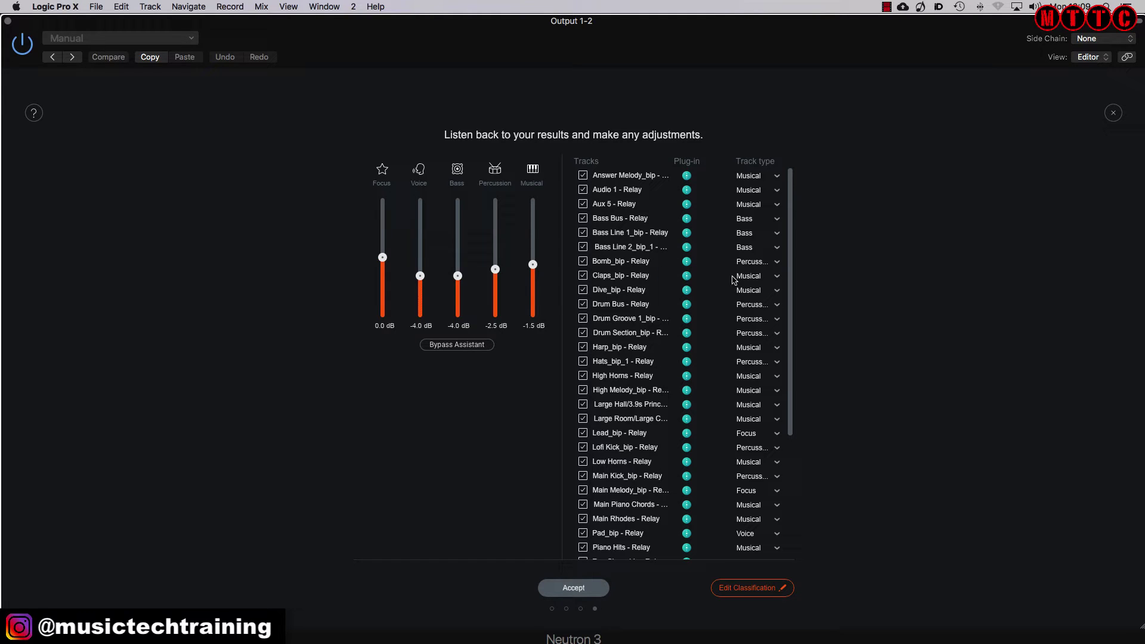
{"action": "left_click", "coordinate": [753, 277]}
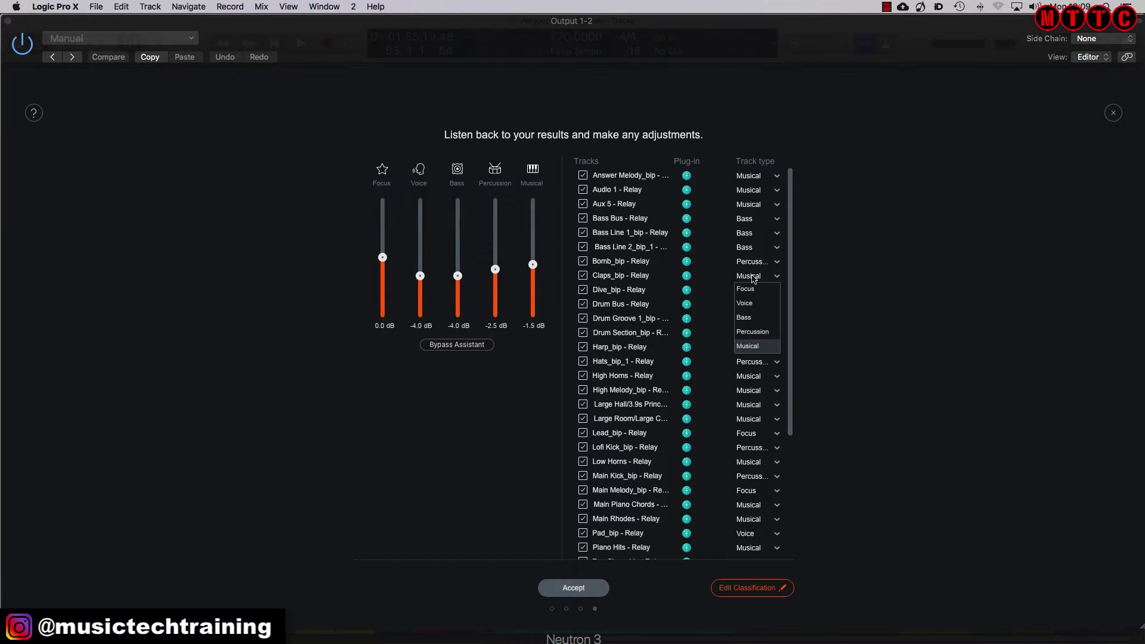
{"action": "left_click", "coordinate": [757, 332]}
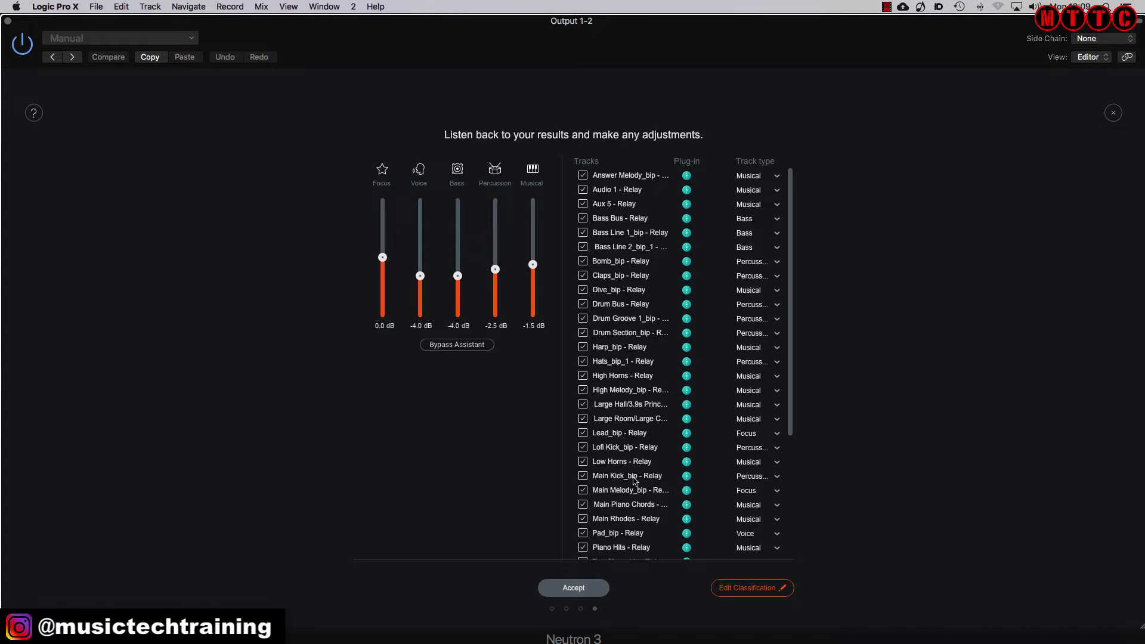
{"action": "scroll", "coordinate": [775, 447], "scroll_direction": "down", "scroll_amount": 10}
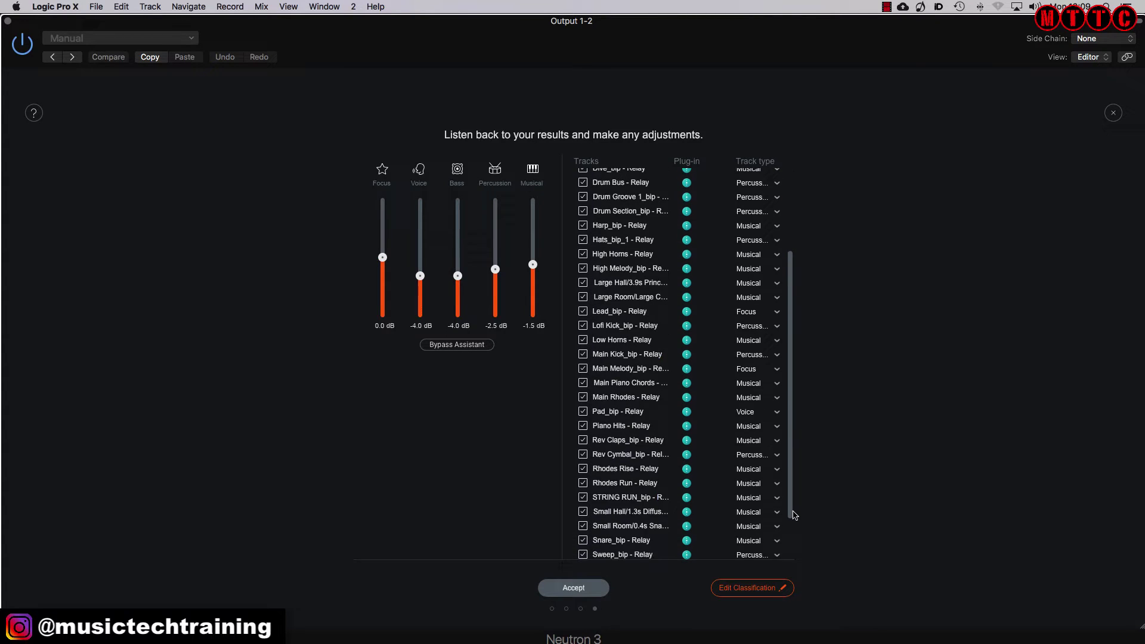
{"action": "left_click", "coordinate": [573, 591]}
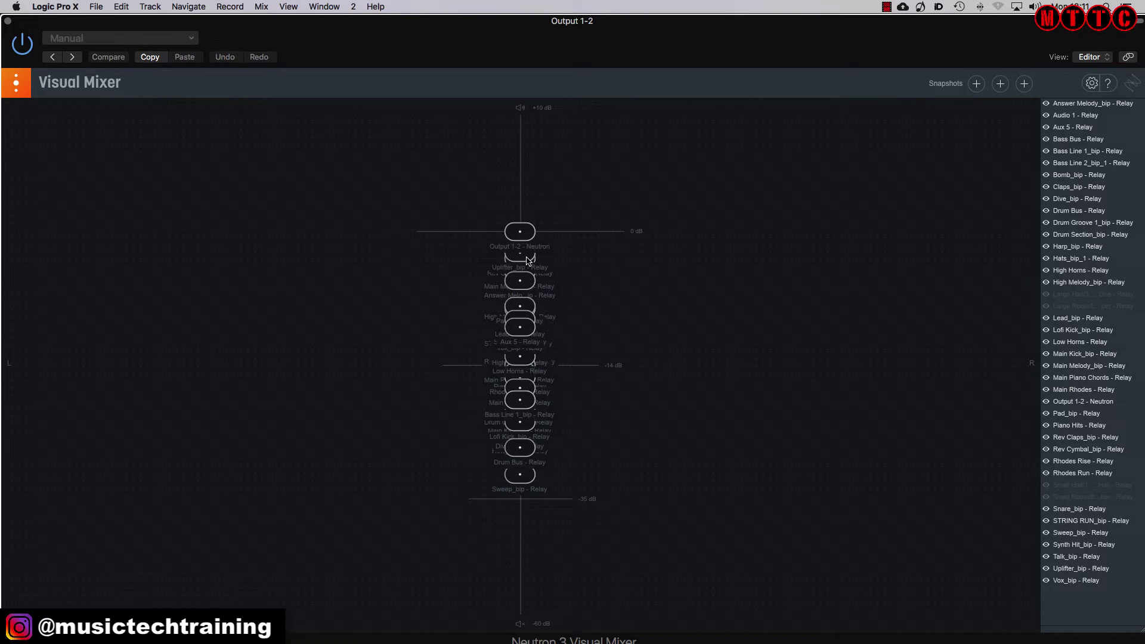
Nudge Bass Line 1_bip to about -11.78 dB and lower Pad_bip to -8.41 dB.
{"action": "left_click", "coordinate": [526, 405]}
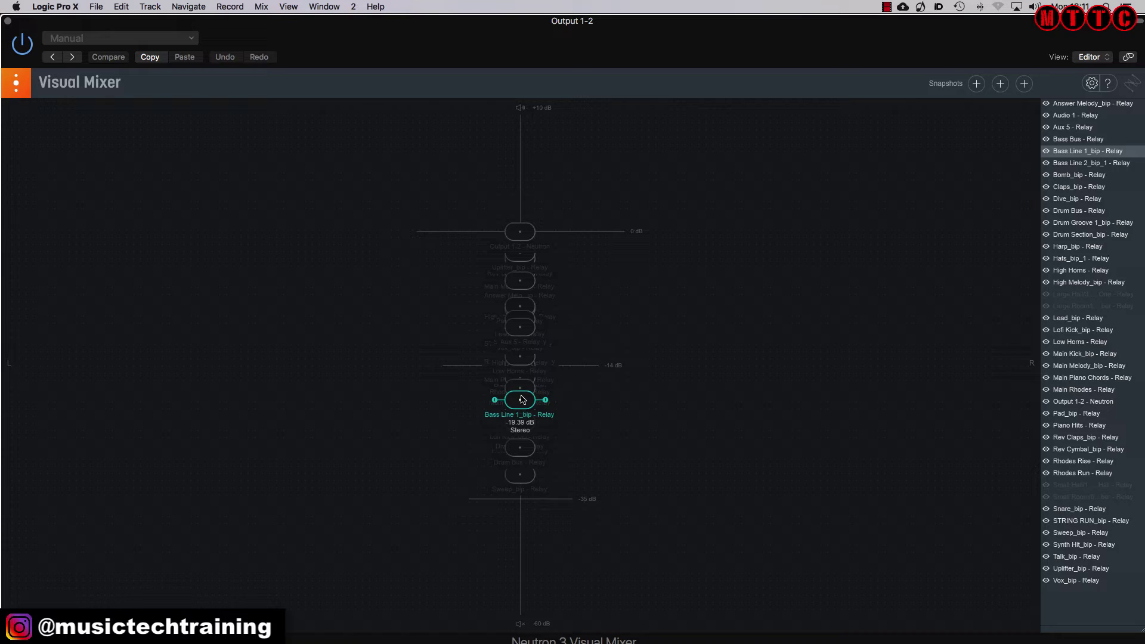
{"action": "mouse_move", "coordinate": [522, 400]}
{"action": "left_mouse_down"}
{"action": "mouse_move", "coordinate": [522, 347]}
{"action": "mouse_move", "coordinate": [521, 399]}
{"action": "left_mouse_up"}
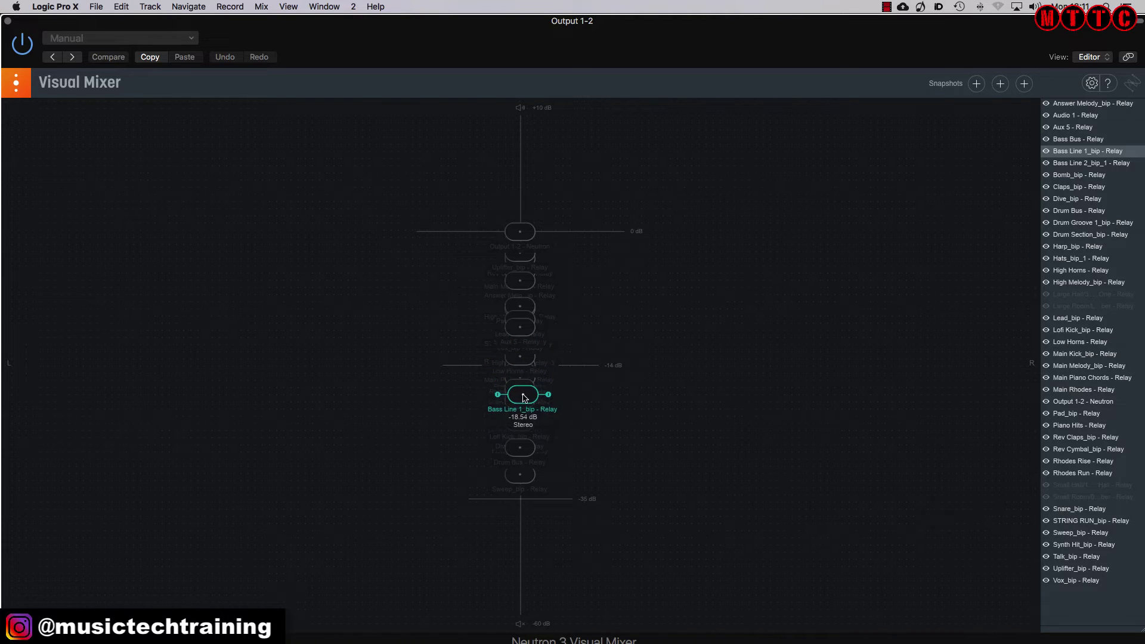
{"action": "left_click", "coordinate": [520, 306]}
{"action": "mouse_move", "coordinate": [521, 308]}
{"action": "left_mouse_down"}
{"action": "mouse_move", "coordinate": [520, 274]}
{"action": "mouse_move", "coordinate": [521, 315]}
{"action": "mouse_move", "coordinate": [588, 314]}
{"action": "mouse_move", "coordinate": [519, 304]}
{"action": "left_mouse_up"}
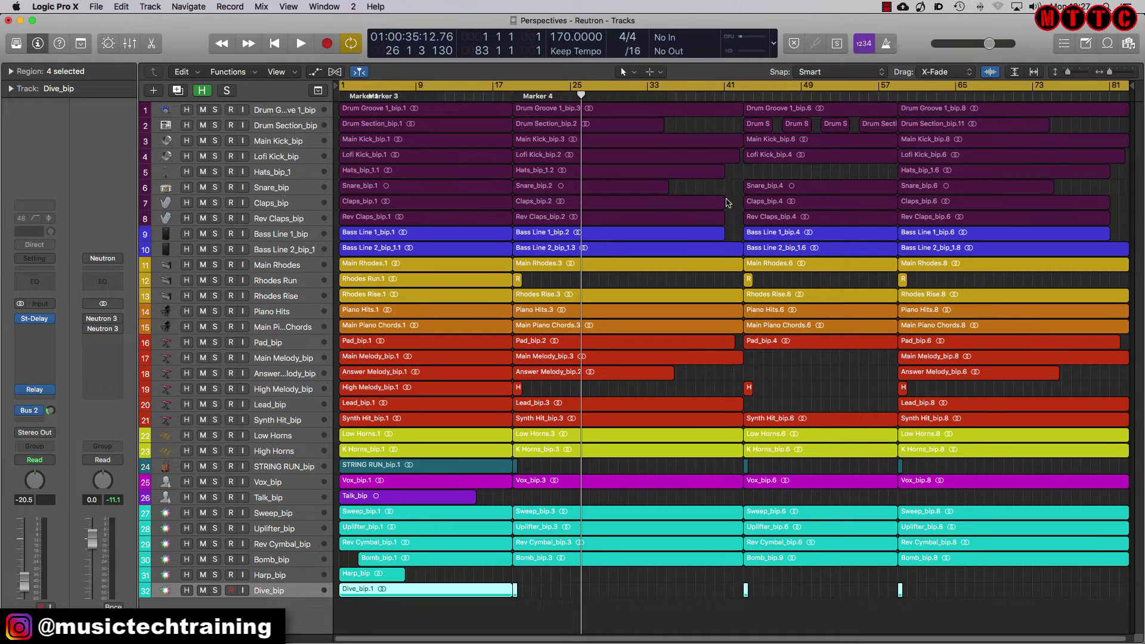
{"action": "left_click", "coordinate": [731, 196]}
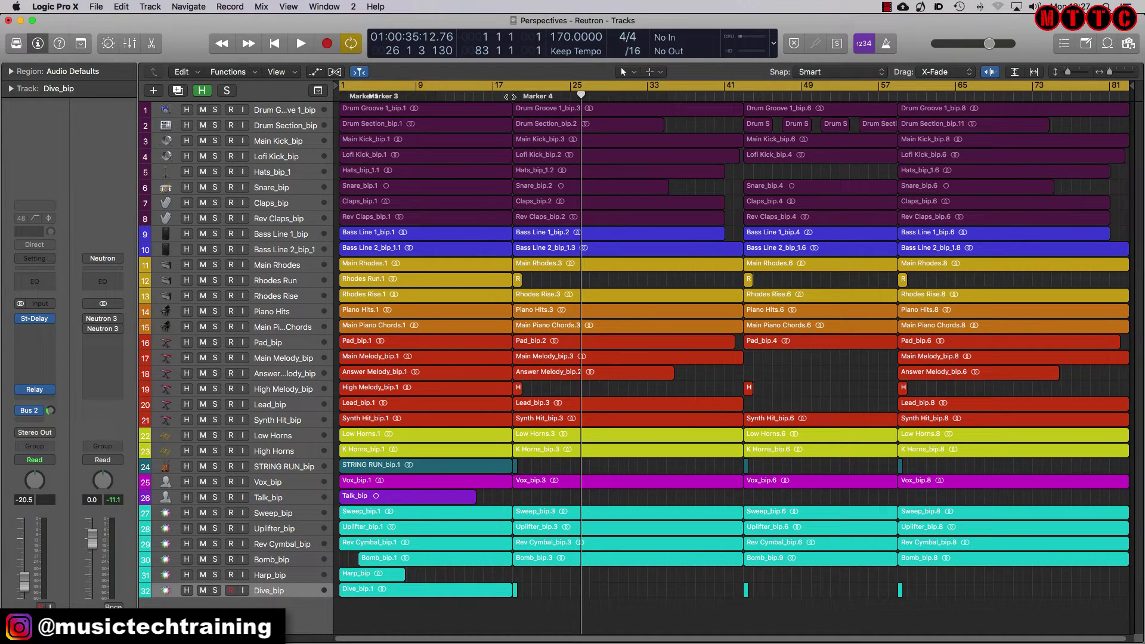
{"action": "key", "text": "space"}
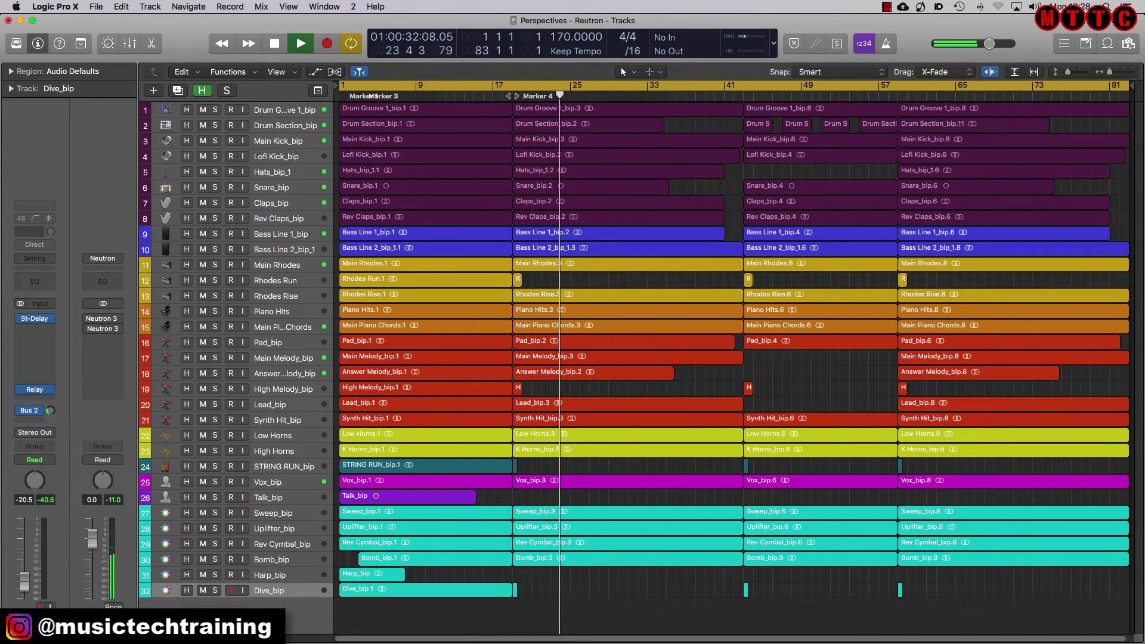
{"action": "key", "text": "space"}
{"action": "left_click", "coordinate": [307, 111]}
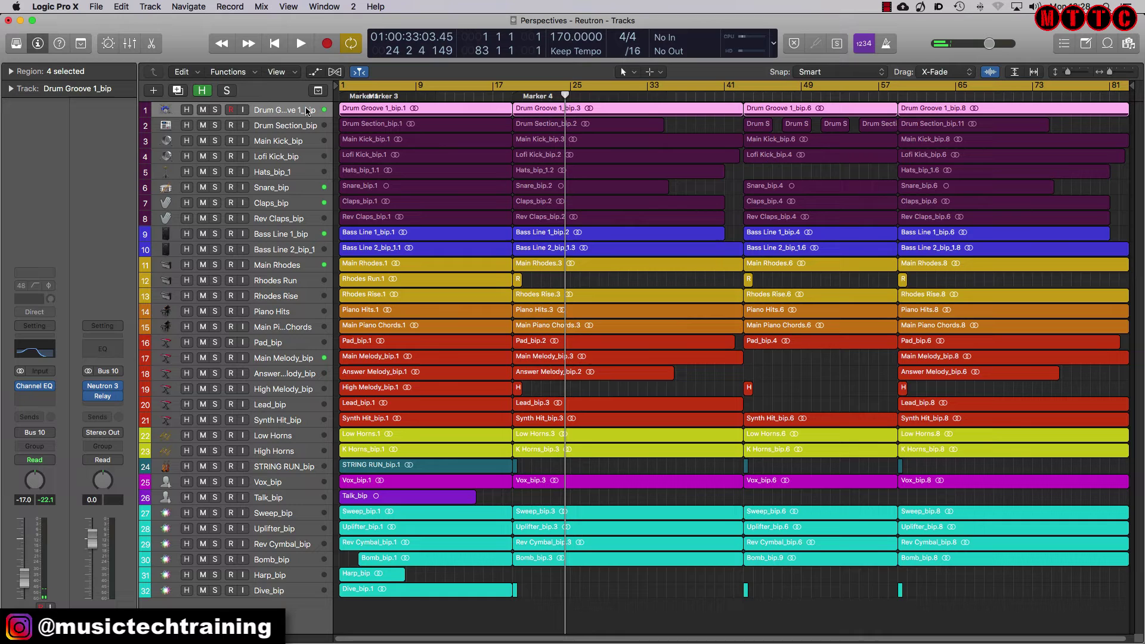
{"action": "key", "text": "Down"}
{"action": "key", "text": "Down"}
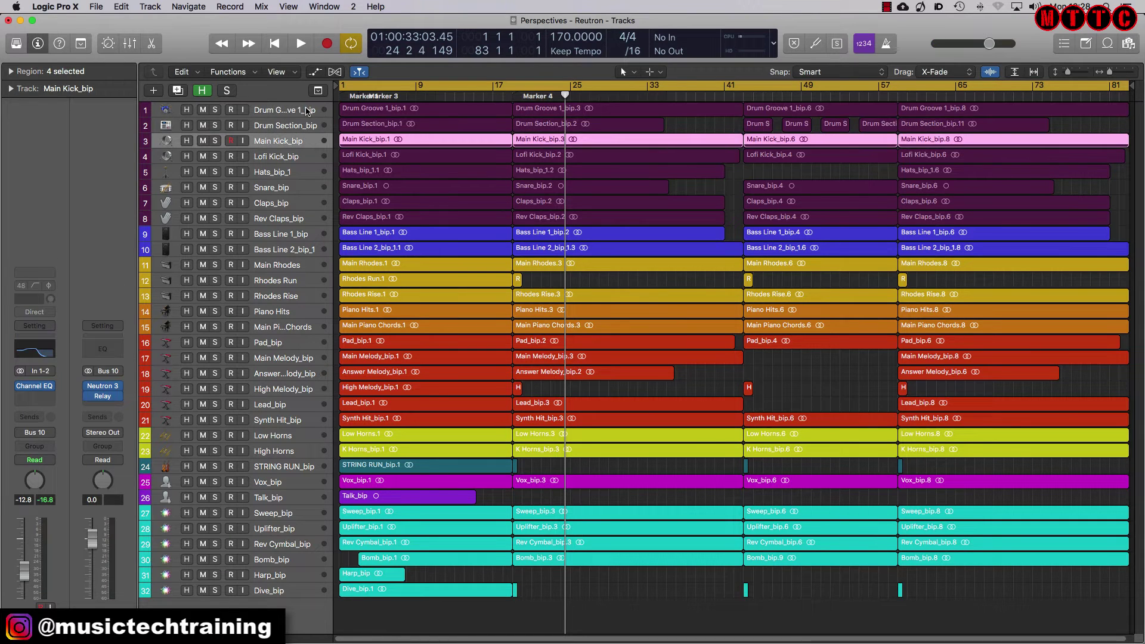
{"action": "key", "text": "Down"}
{"action": "key", "text": "Down"}
{"action": "key", "text": "Down"}
{"action": "key", "text": "Down"}
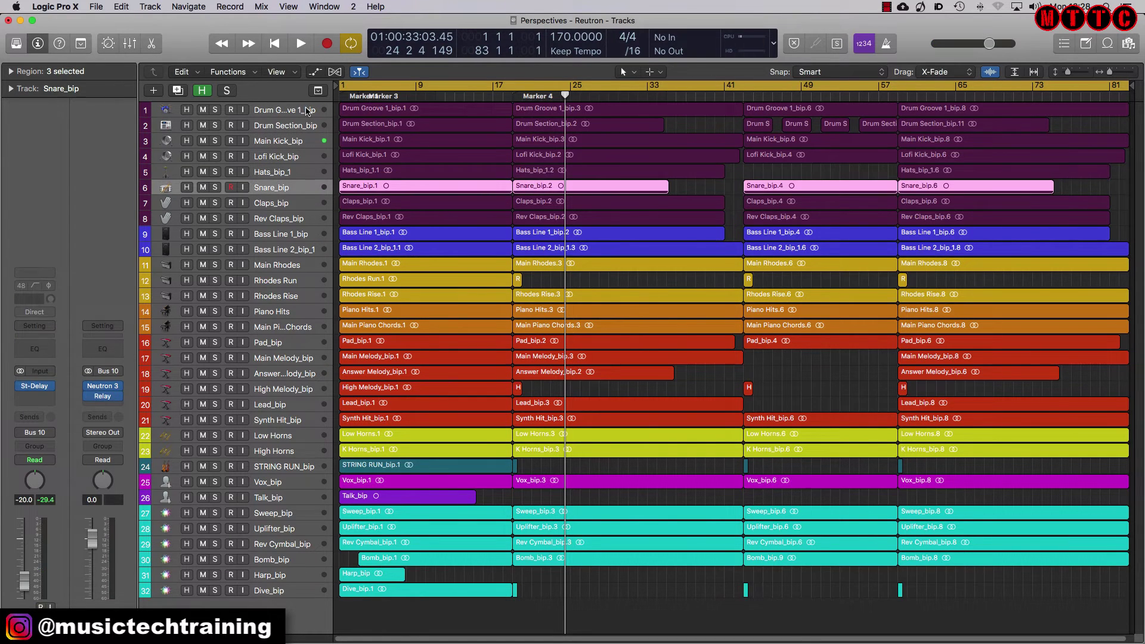
{"action": "key", "text": "Down"}
{"action": "key", "text": "Down"}
{"action": "key", "text": "Down"}
{"action": "key", "text": "Down"}
{"action": "key", "text": "Down"}
{"action": "key", "text": "Down"}
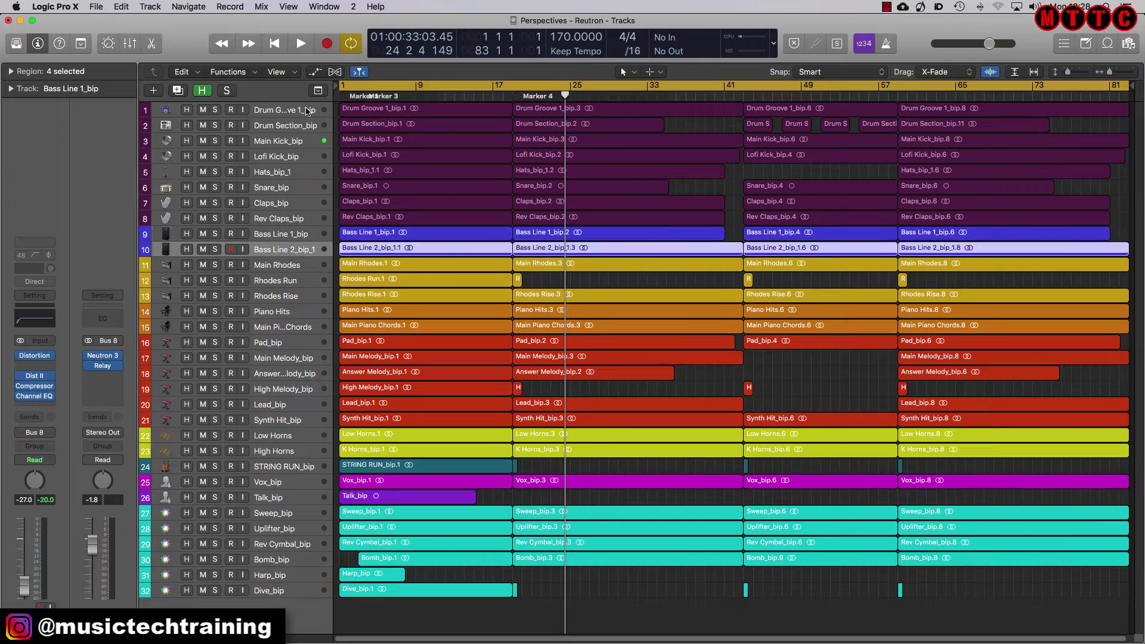
{"action": "key", "text": "Down"}
{"action": "key", "text": "Down"}
{"action": "key", "text": "Down"}
{"action": "key", "text": "Down"}
{"action": "key", "text": "Down"}
{"action": "key", "text": "Down"}
{"action": "key", "text": "Down"}
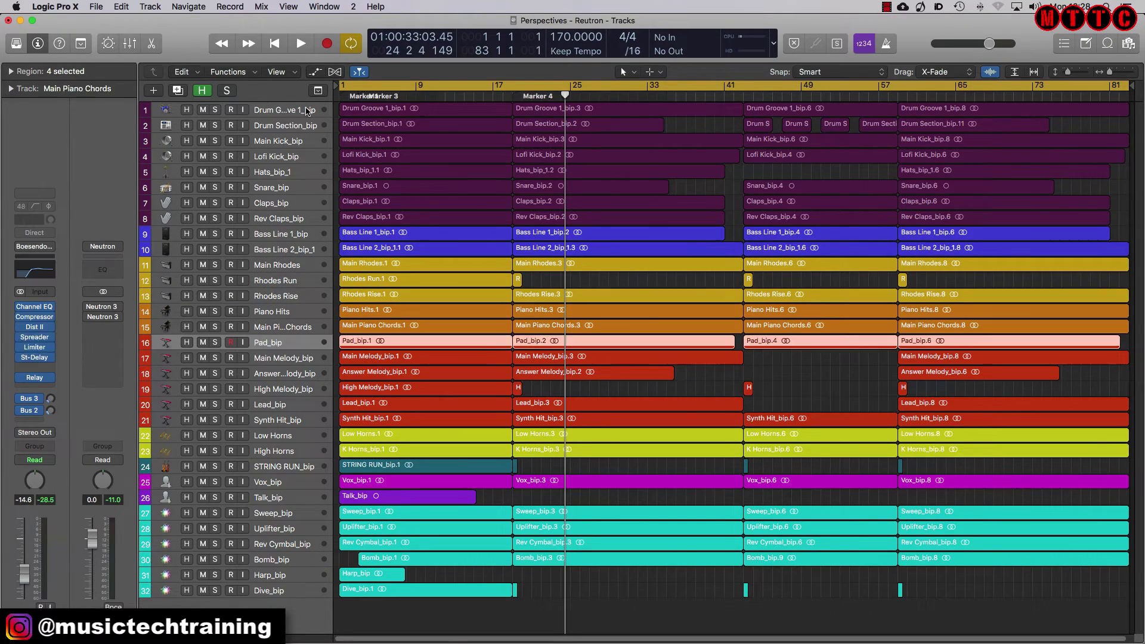
{"action": "key", "text": "Down"}
{"action": "key", "text": "Down"}
{"action": "key", "text": "Down"}
{"action": "key", "text": "Down"}
{"action": "key", "text": "Down"}
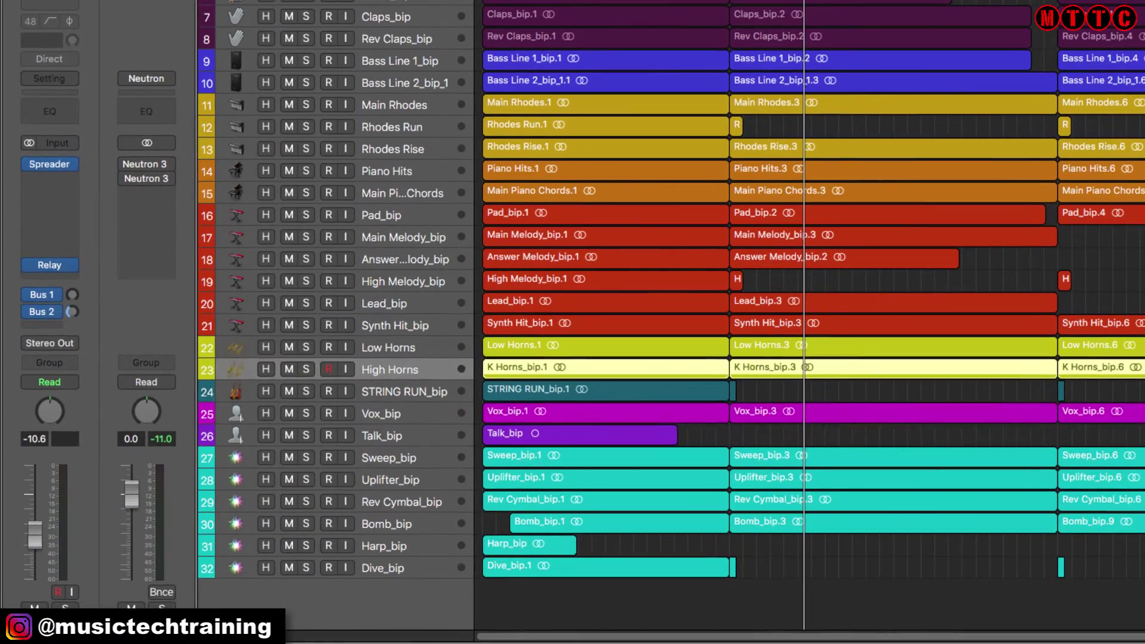
{"action": "key", "text": "Down"}
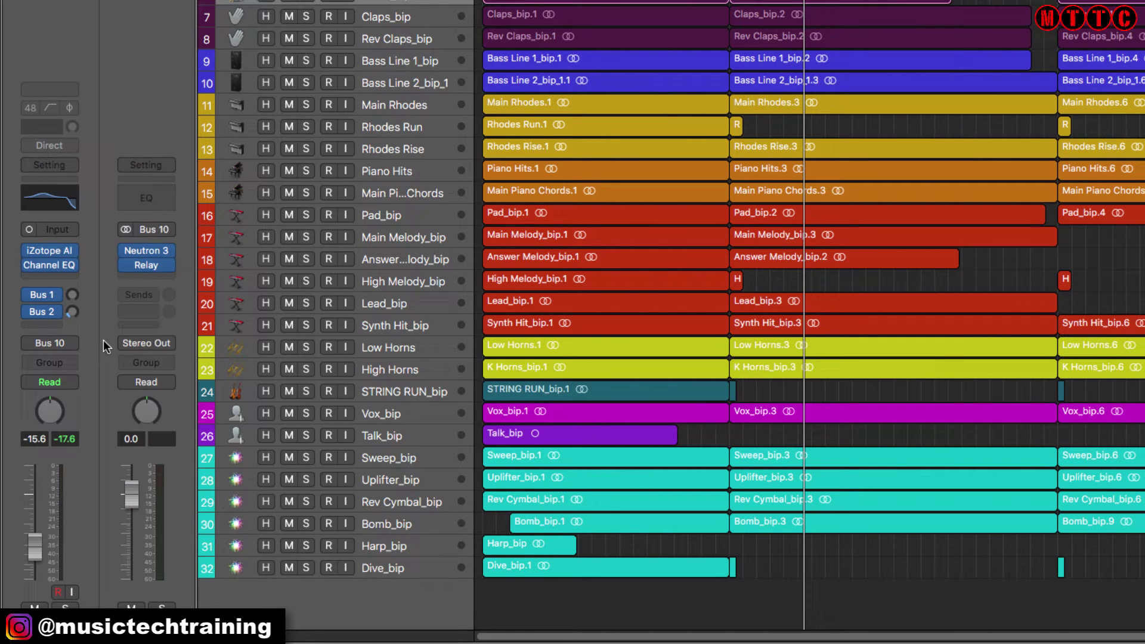
Open the Drum Bus Neutron 3 and start Track Enhance in the Mix Assistant.
{"action": "left_click", "coordinate": [152, 248]}
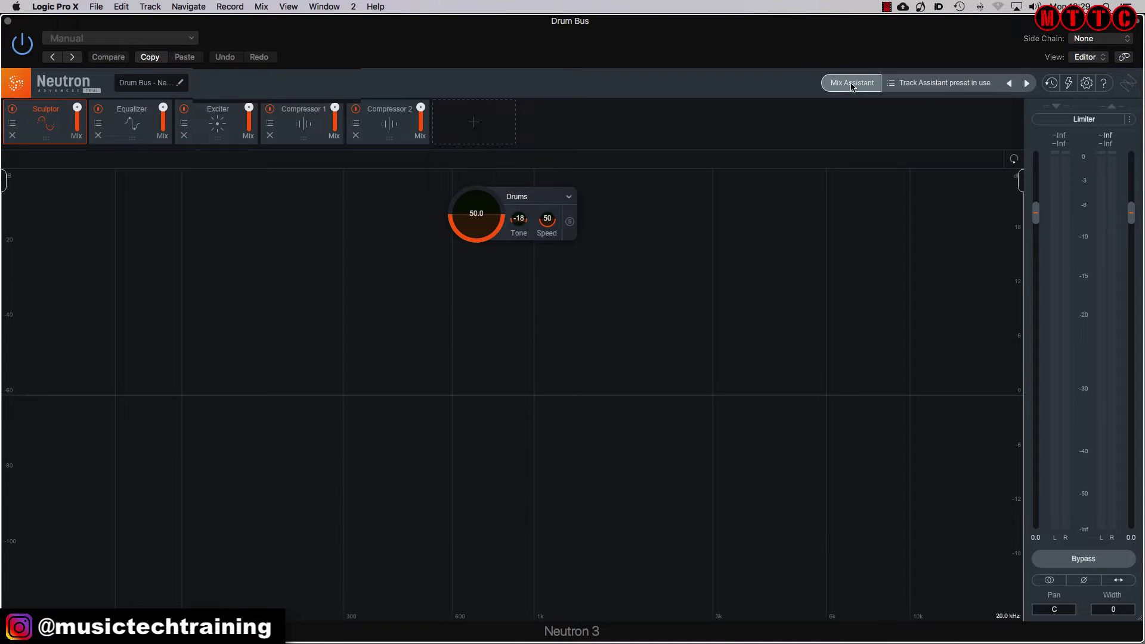
{"action": "left_click", "coordinate": [852, 83]}
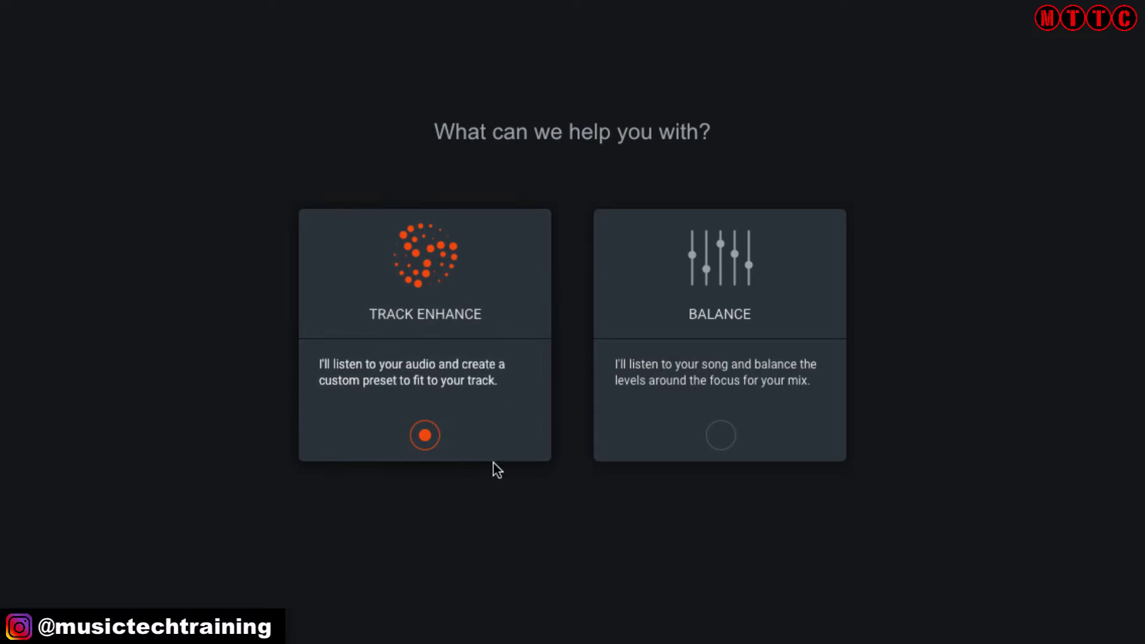
{"action": "left_click", "coordinate": [435, 358]}
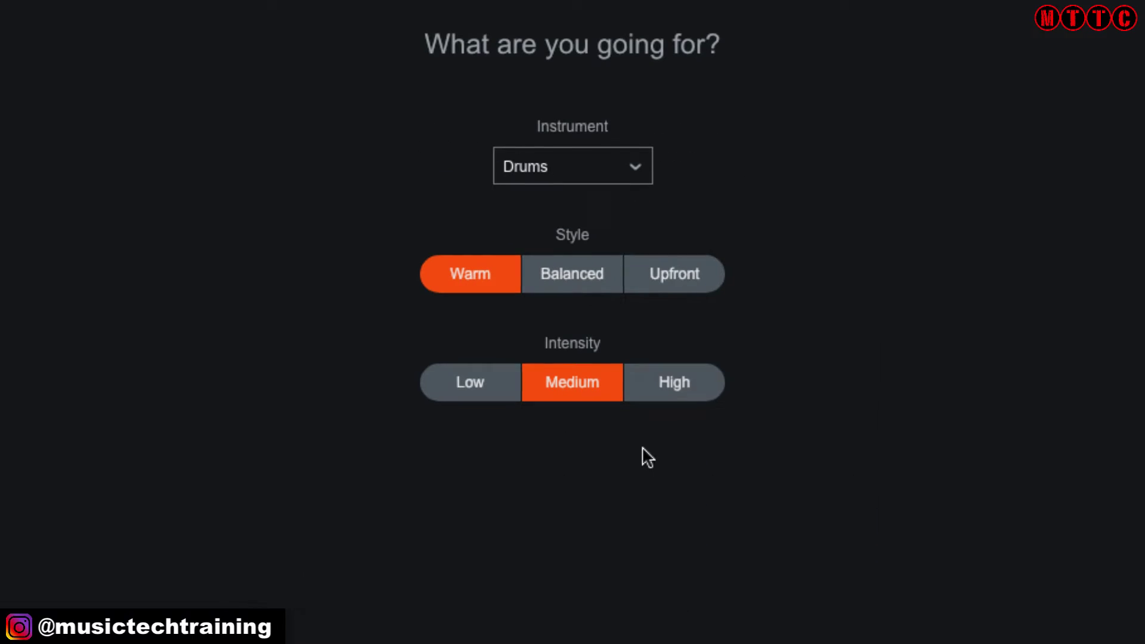
Browse the instrument types and confirm Percussion > Drums for the drum bus.
{"action": "left_click", "coordinate": [638, 165]}
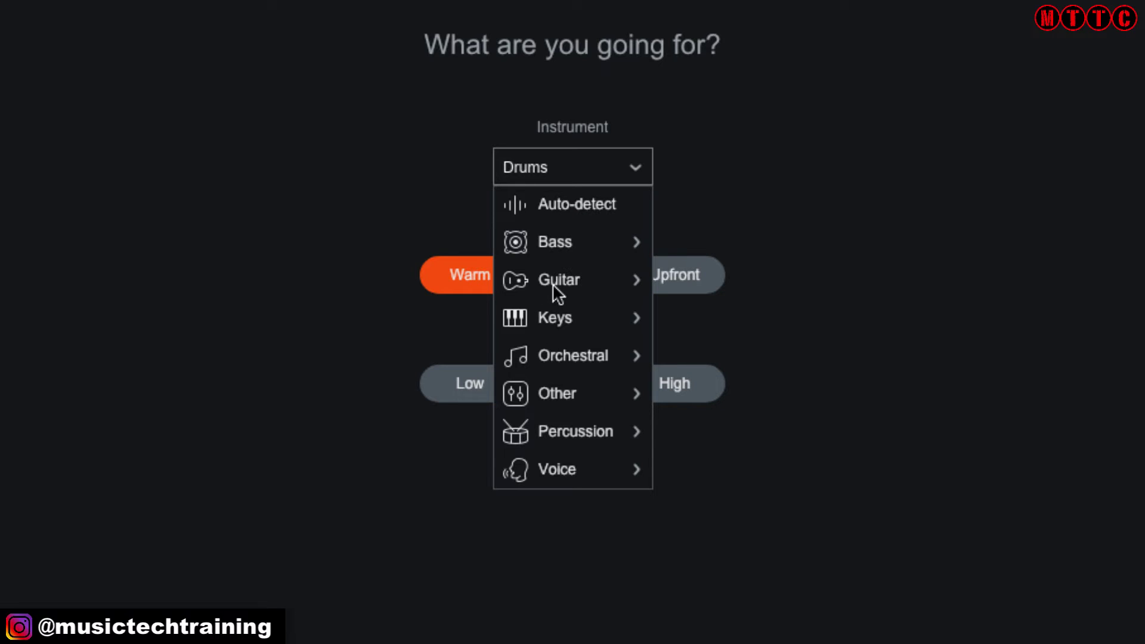
{"action": "left_click", "coordinate": [560, 316]}
{"action": "left_click", "coordinate": [574, 365]}
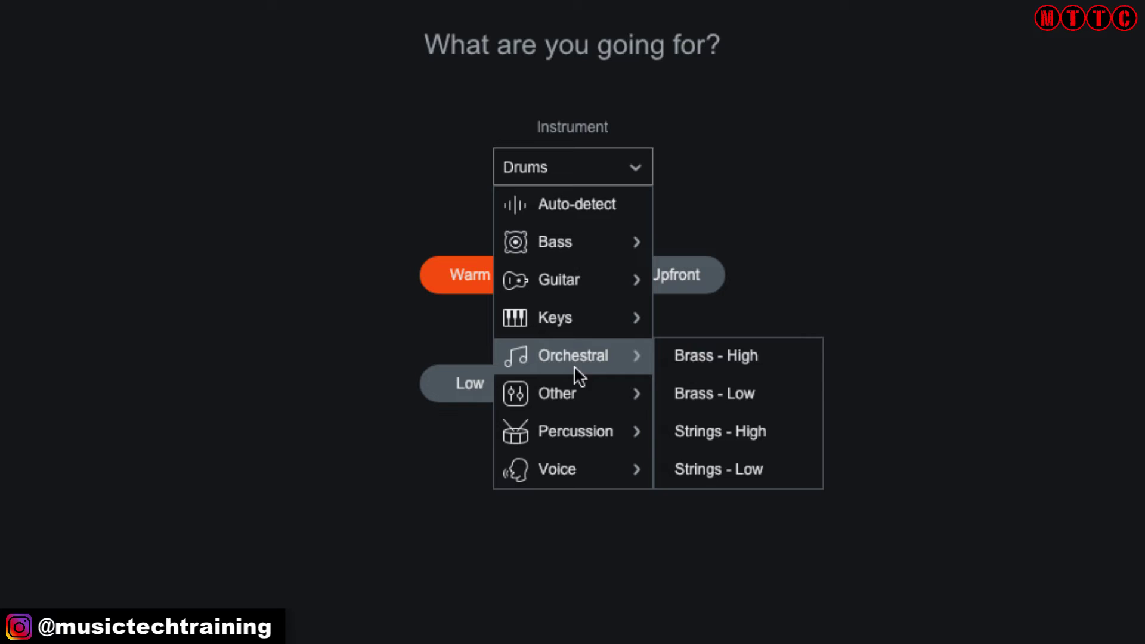
{"action": "left_click", "coordinate": [566, 431]}
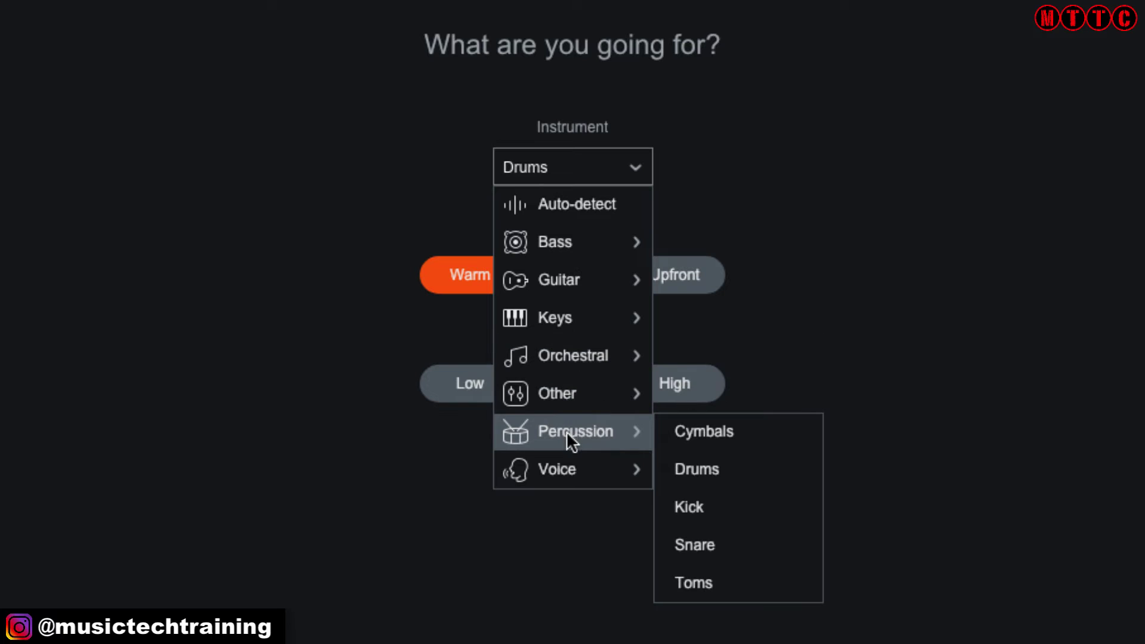
{"action": "left_click", "coordinate": [728, 468]}
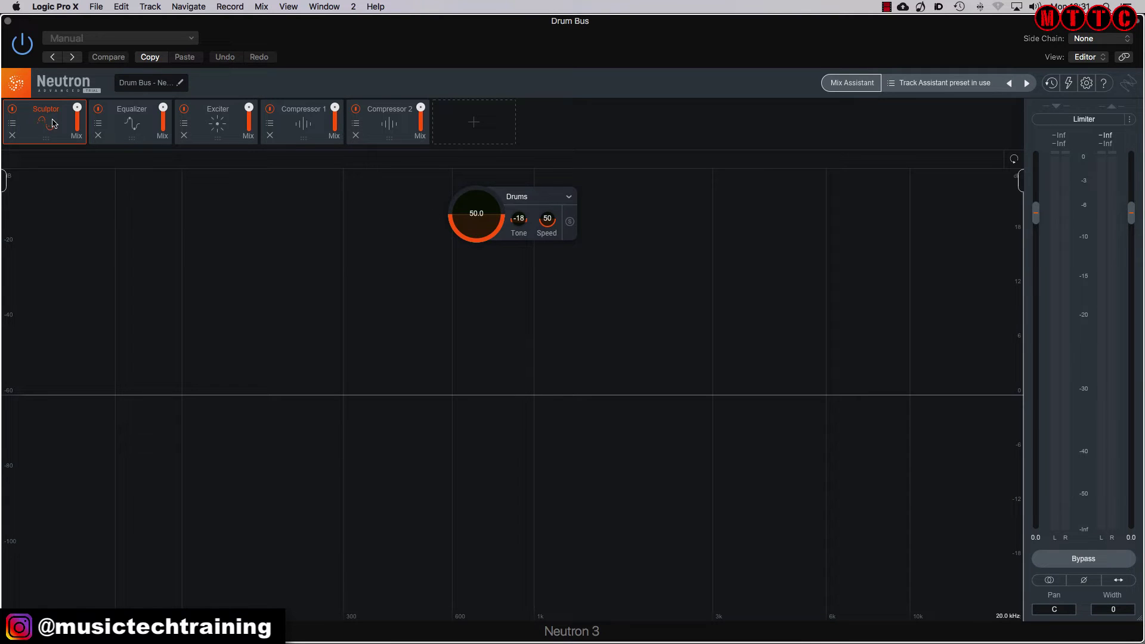
Leave the Sculptor preset on Drums and close the Drum Bus Neutron window.
{"action": "left_click", "coordinate": [536, 197]}
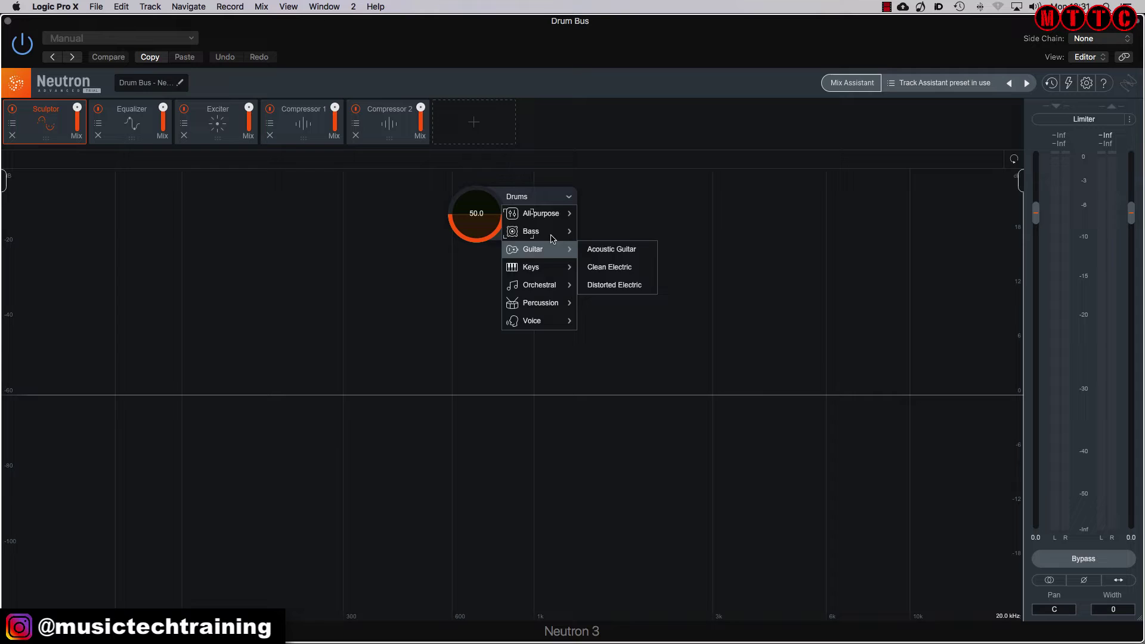
{"action": "left_click", "coordinate": [483, 214]}
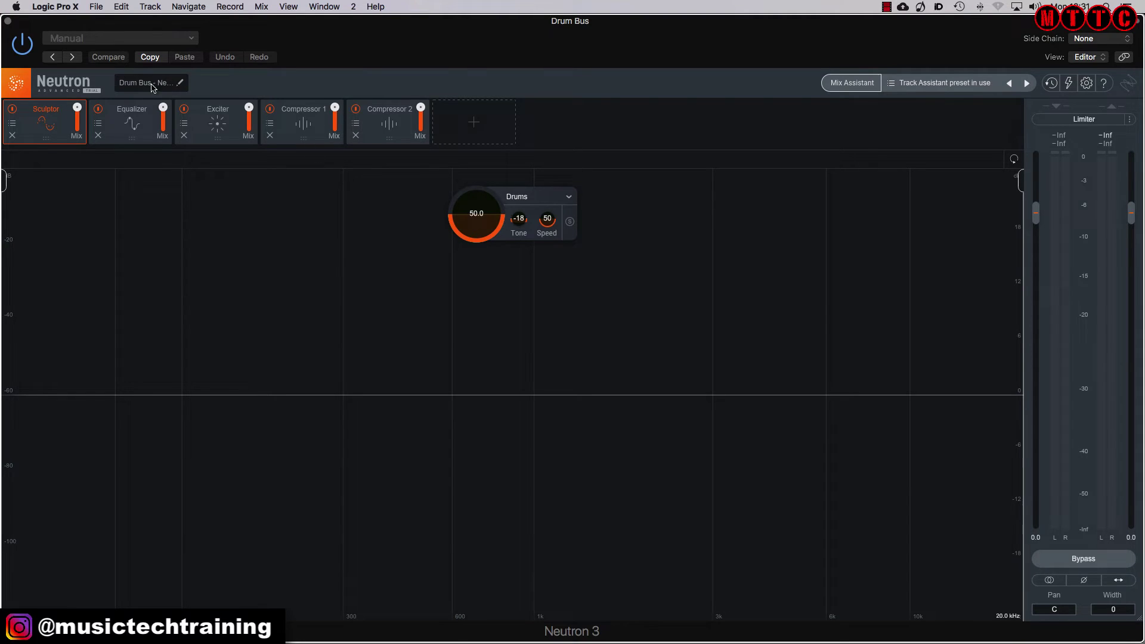
{"action": "left_click", "coordinate": [8, 21]}
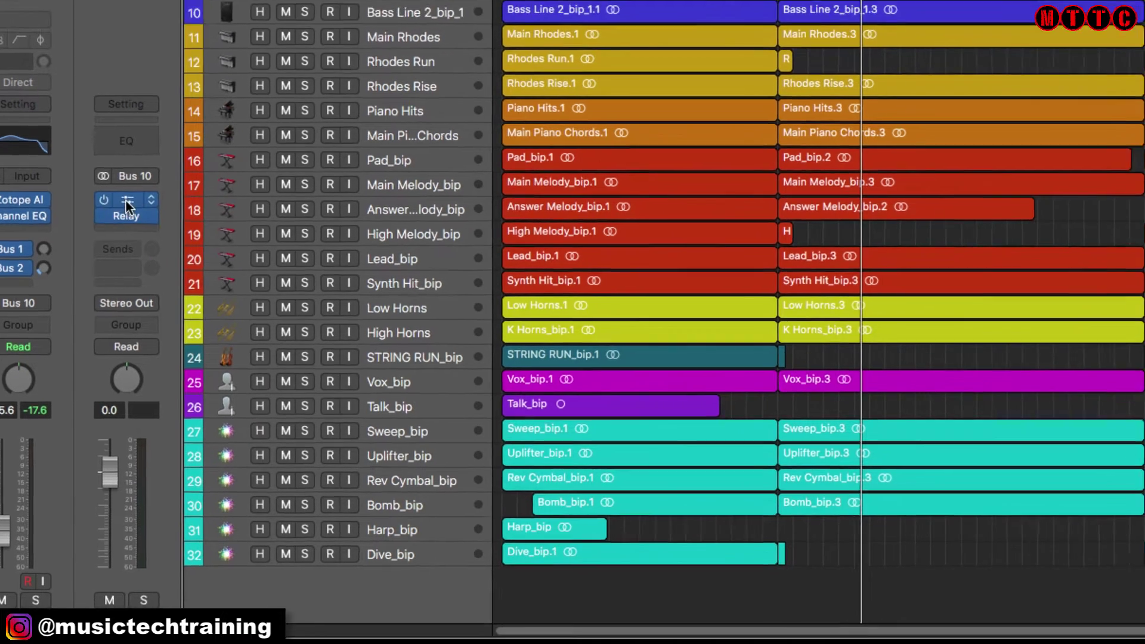
Select the Main Rhodes track to show its Bus 7 strip carrying Neutron 3.
{"action": "left_click", "coordinate": [166, 166]}
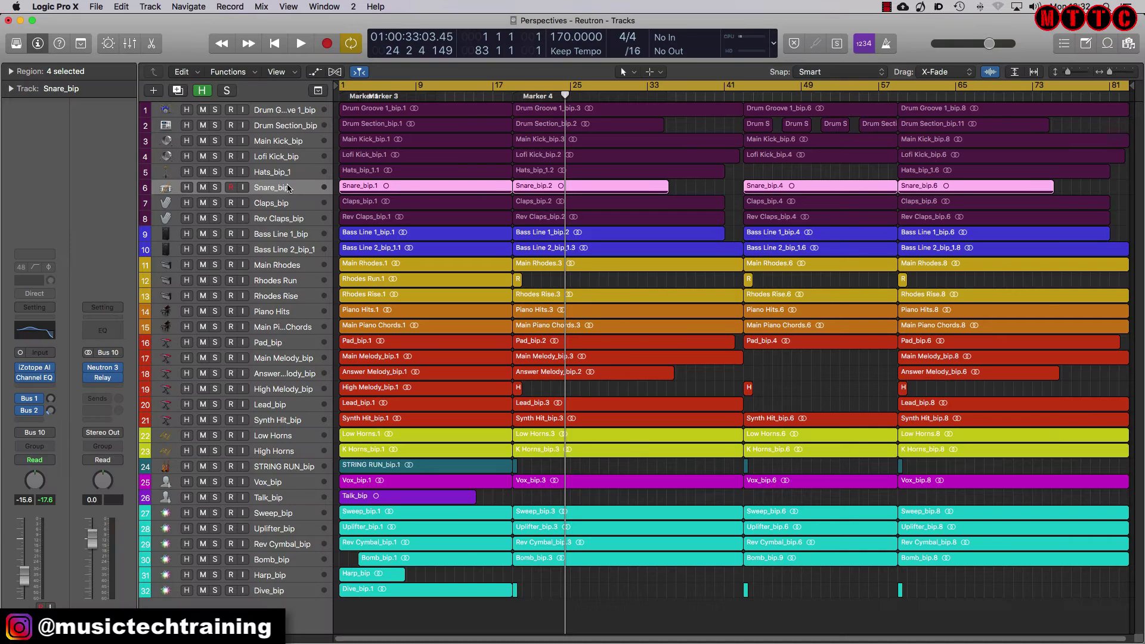
{"action": "left_click", "coordinate": [277, 264]}
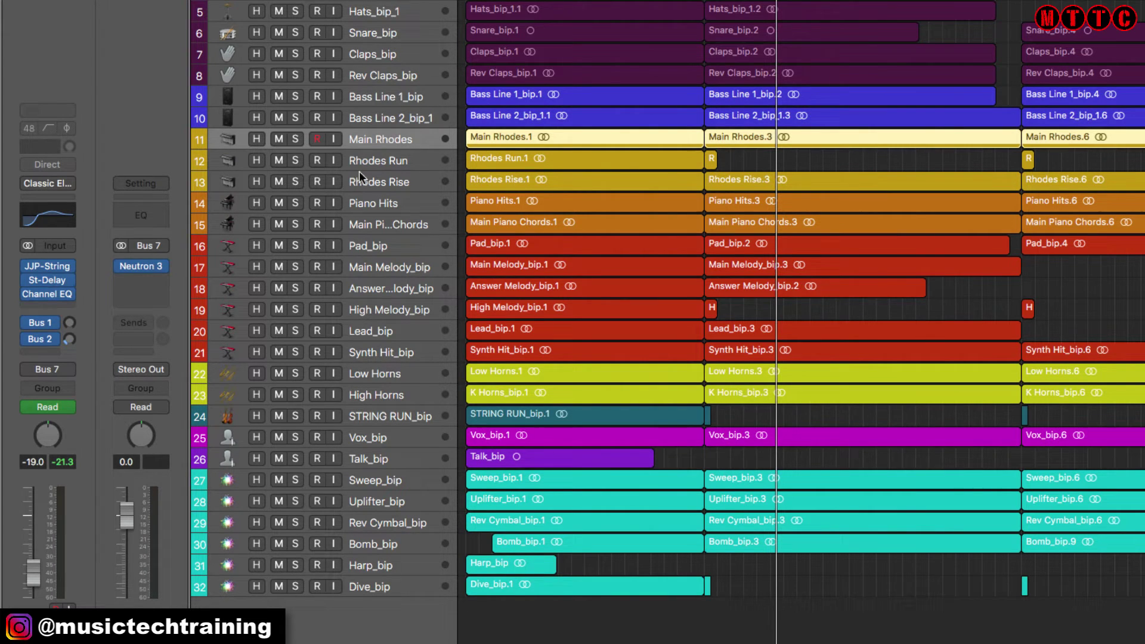
Run Track Enhance on the keys bus Neutron 3 with Electric Piano as the instrument.
{"action": "left_click", "coordinate": [145, 266]}
{"action": "left_click", "coordinate": [845, 84]}
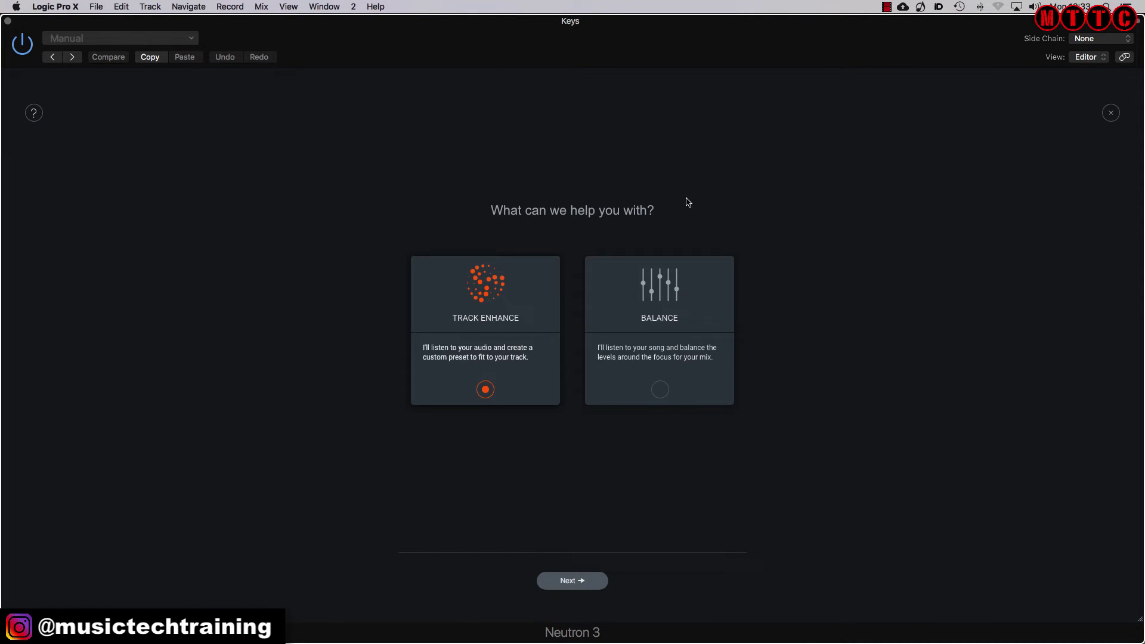
{"action": "left_click", "coordinate": [572, 580]}
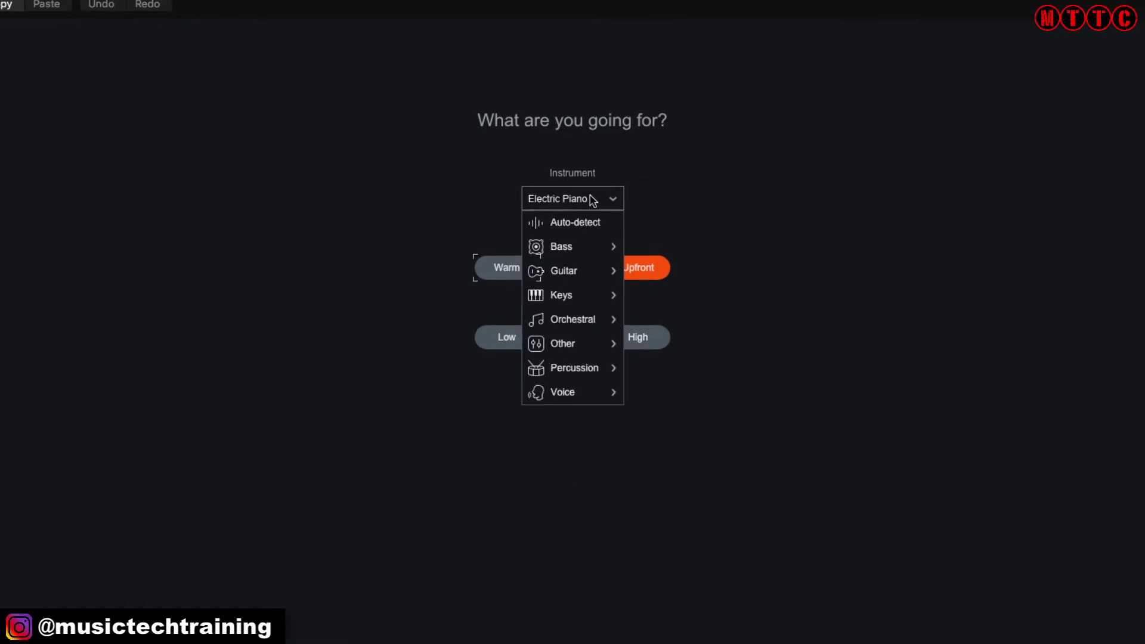
{"action": "mouse_move", "coordinate": [584, 299]}
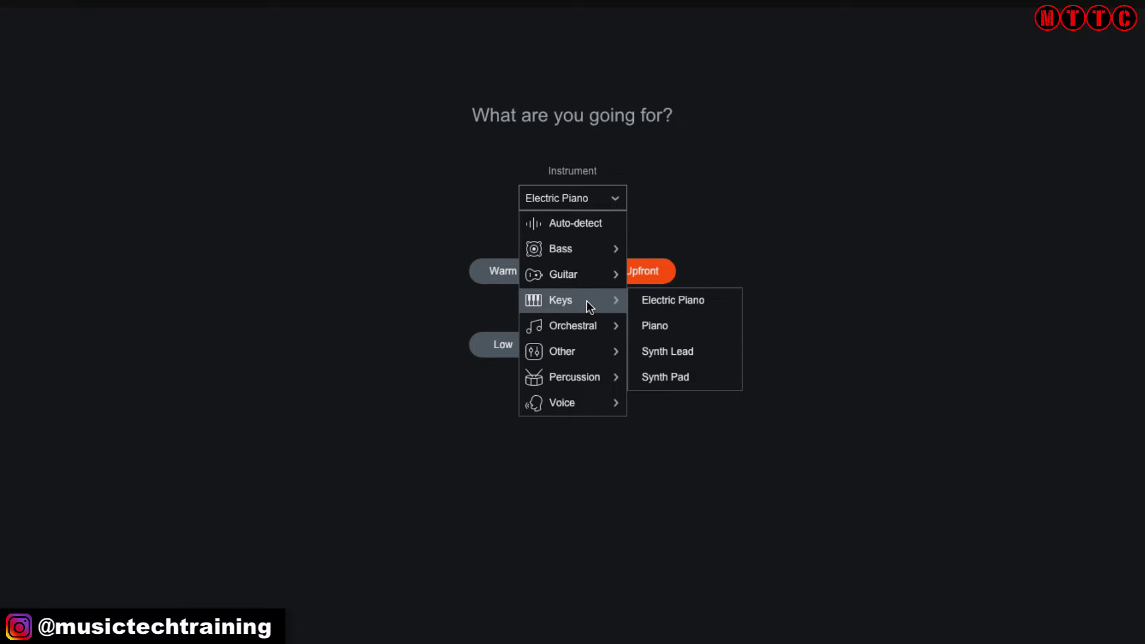
{"action": "left_click", "coordinate": [674, 305]}
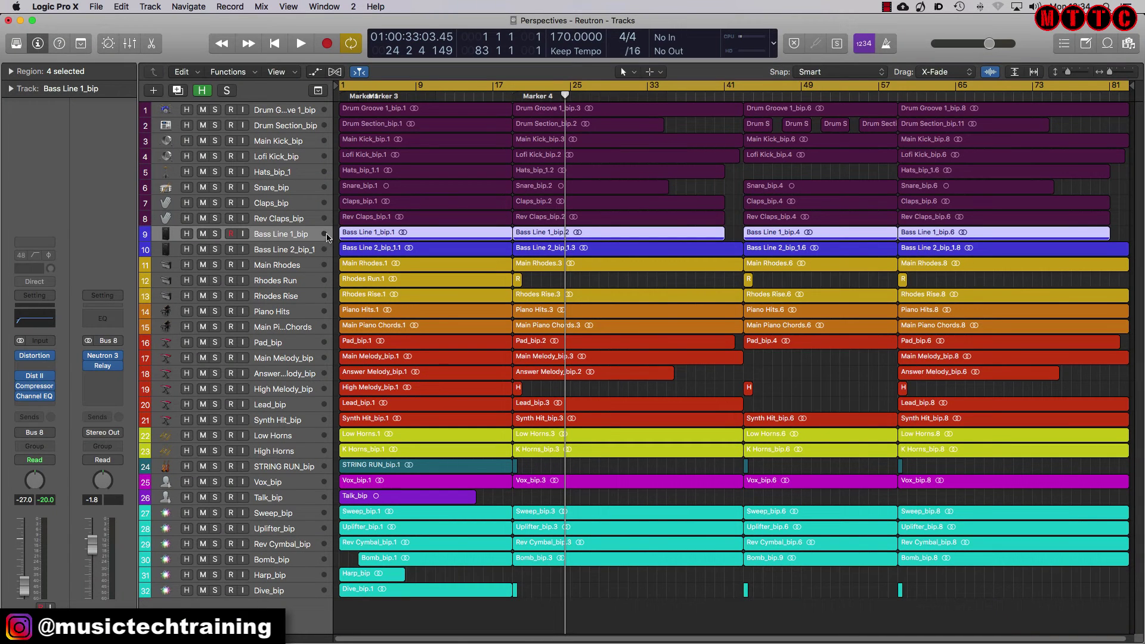
Select the Bass Line 2_bip_1 track and show the full mixer beneath the tracks.
{"action": "left_click", "coordinate": [279, 248]}
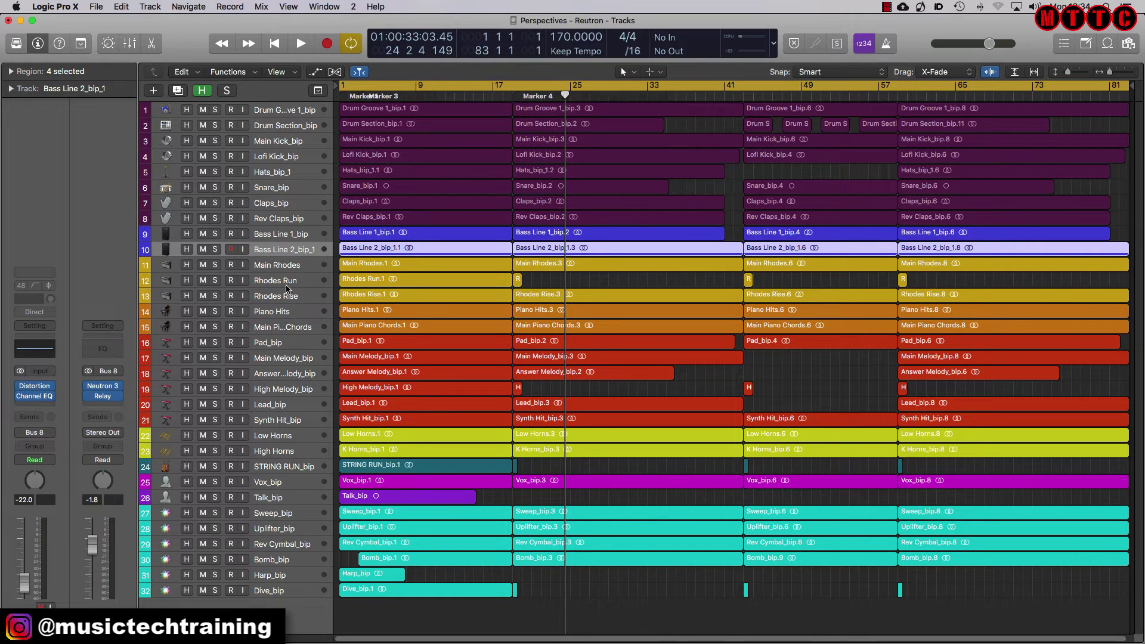
{"action": "key", "text": "x"}
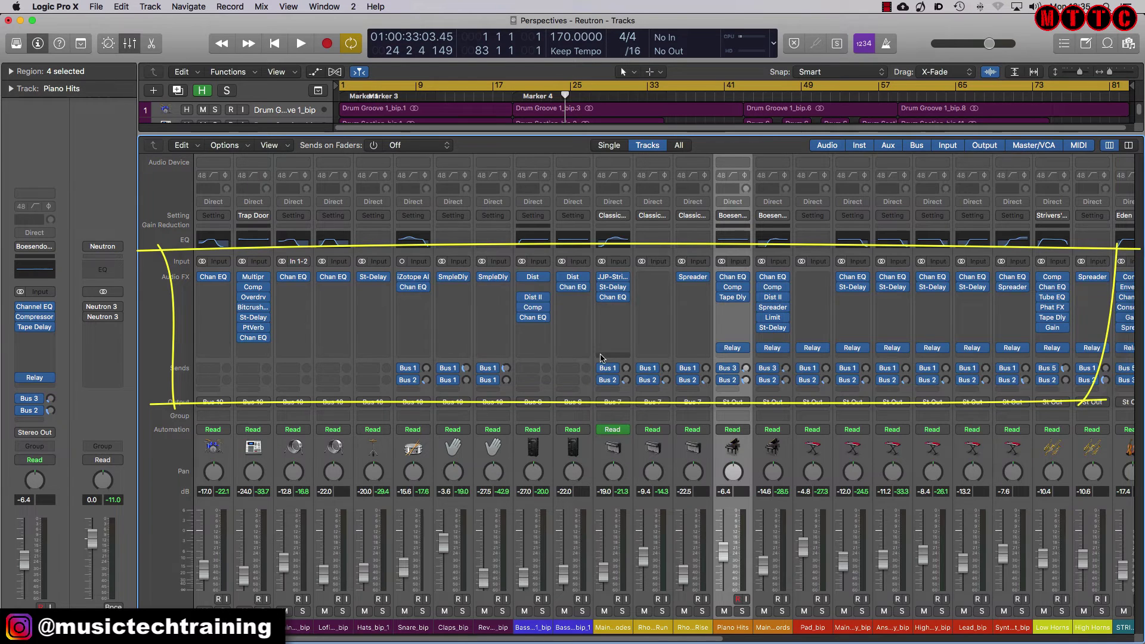
Copy the Drum Bus's Relay insert onto the Keys bus strip, below its Neutron 3.
{"action": "scroll", "coordinate": [608, 358], "scroll_direction": "right", "scroll_amount": 10}
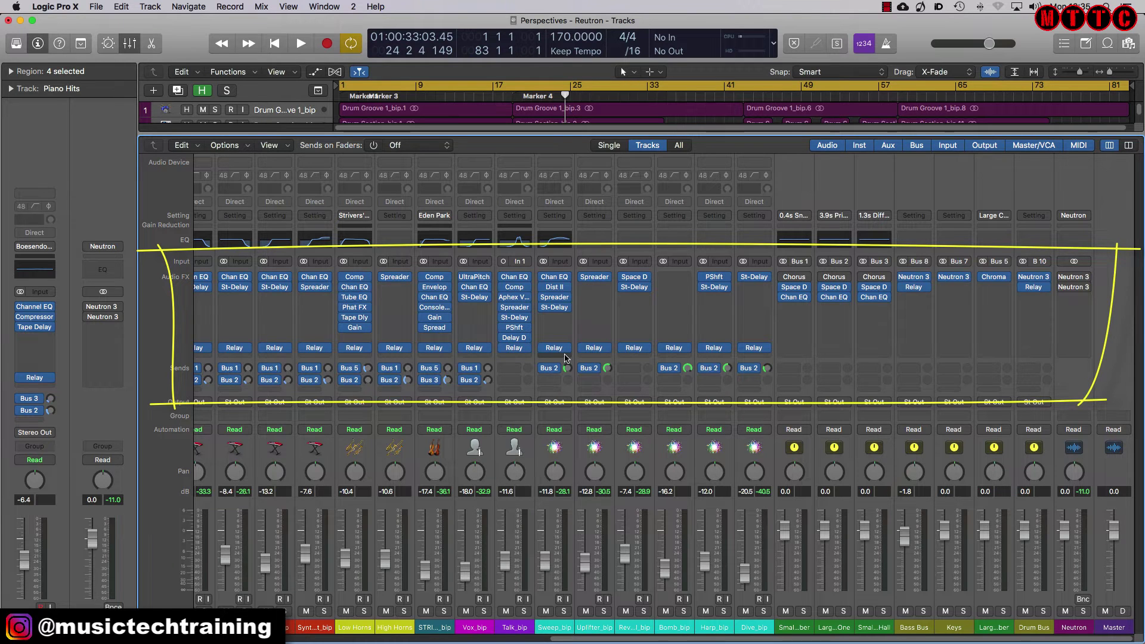
{"action": "scroll", "coordinate": [531, 453], "scroll_direction": "left", "scroll_amount": 10}
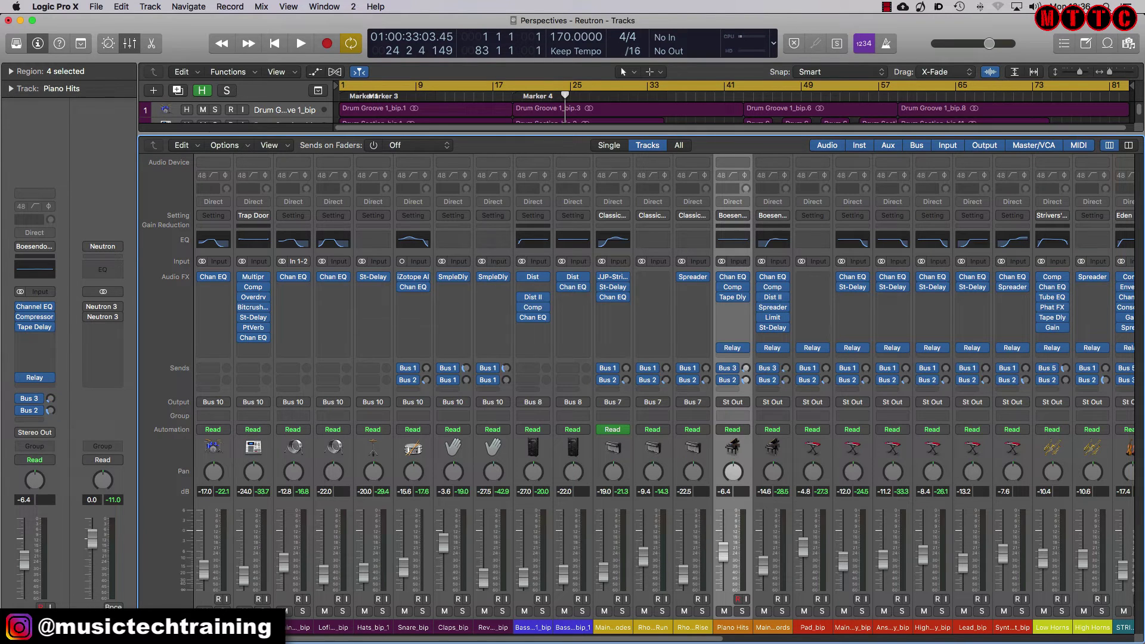
{"action": "left_click", "coordinate": [213, 334]}
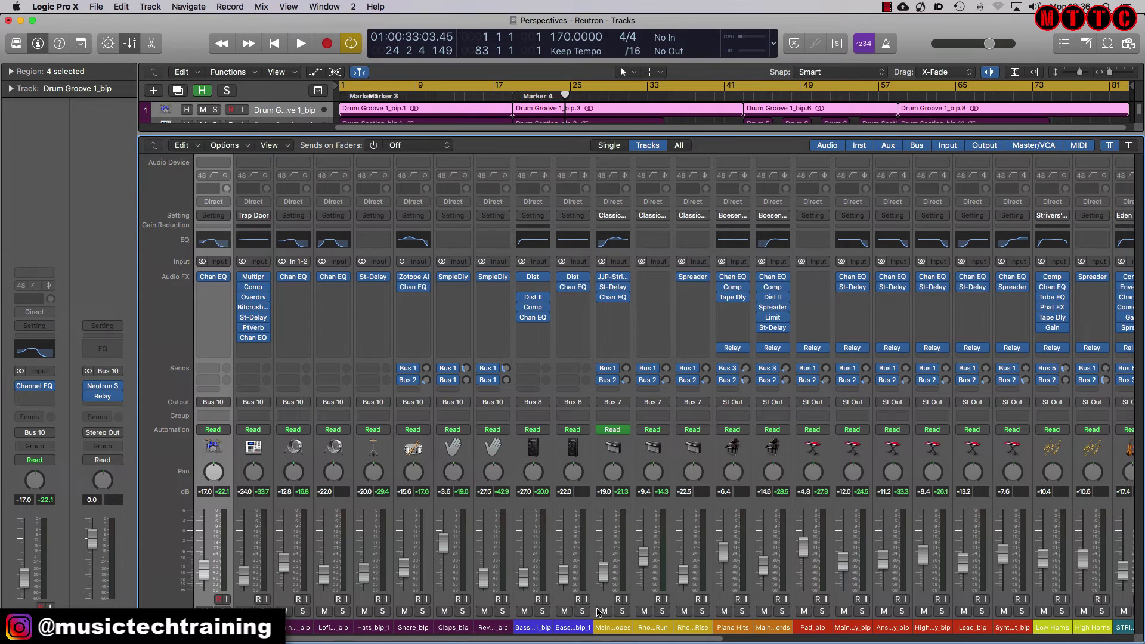
{"action": "left_click_drag", "start_coordinate": [602, 640], "coordinate": [1014, 639]}
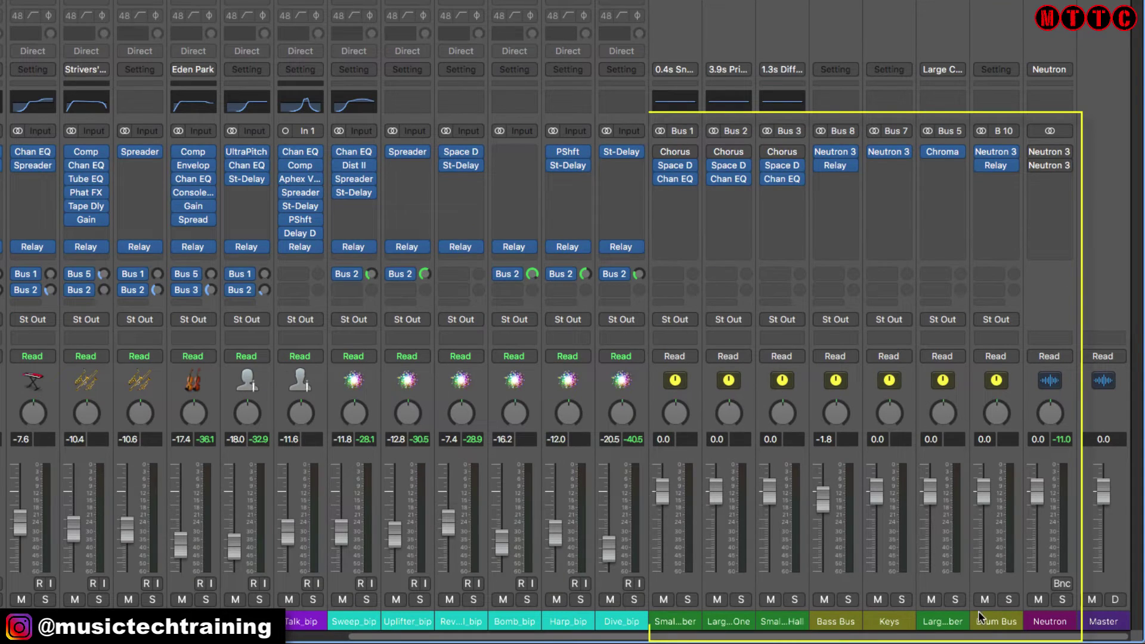
{"action": "left_click_drag", "start_coordinate": [995, 165], "coordinate": [889, 165]}
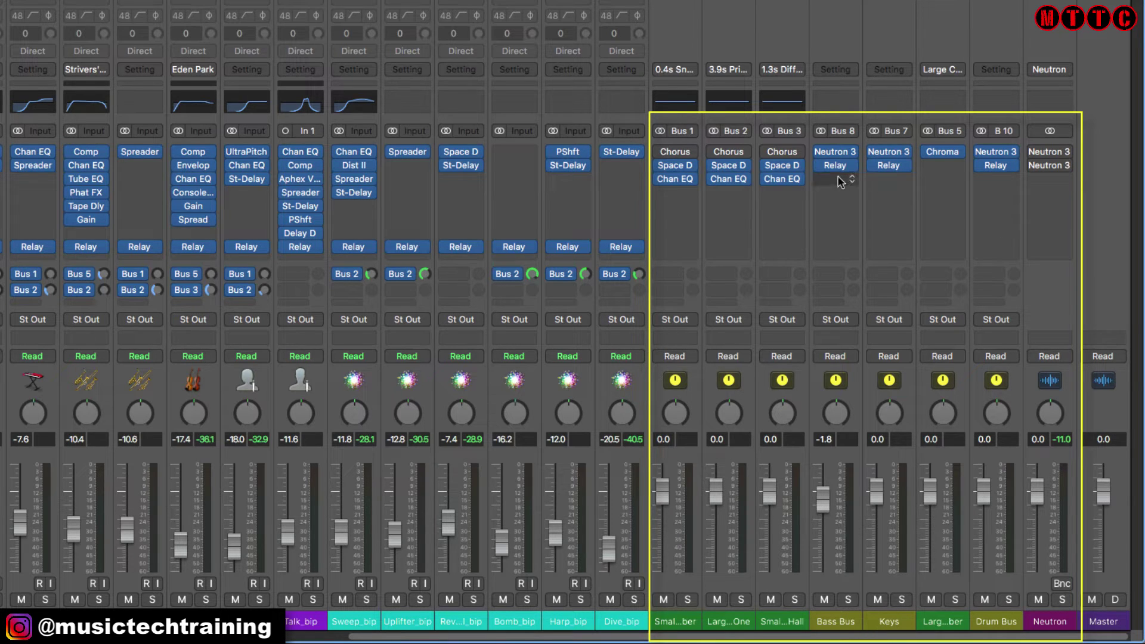
{"action": "mouse_move", "coordinate": [883, 170]}
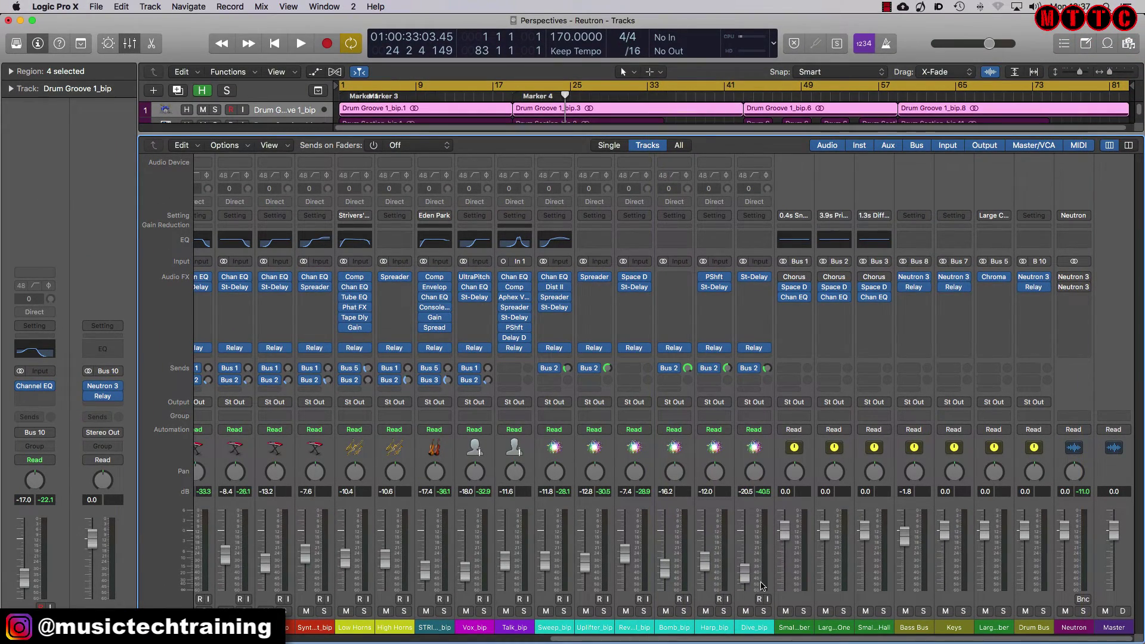
{"action": "left_click_drag", "start_coordinate": [577, 639], "coordinate": [524, 638]}
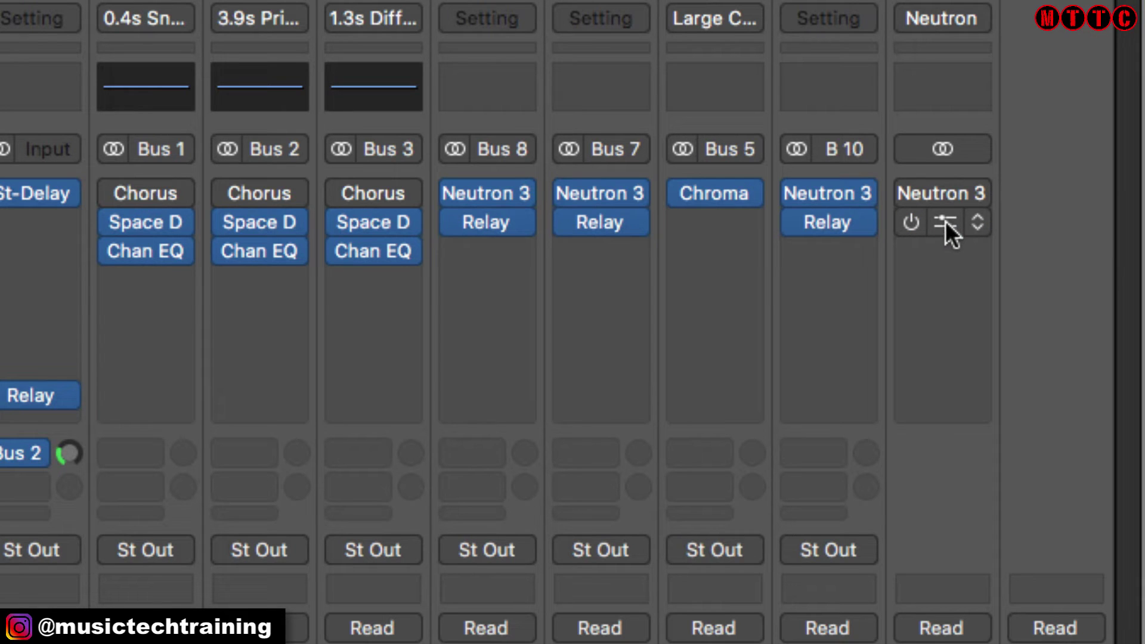
Start the output Neutron 3's Mix Assistant in Balance mode and reach the focus selection.
{"action": "left_click", "coordinate": [946, 222]}
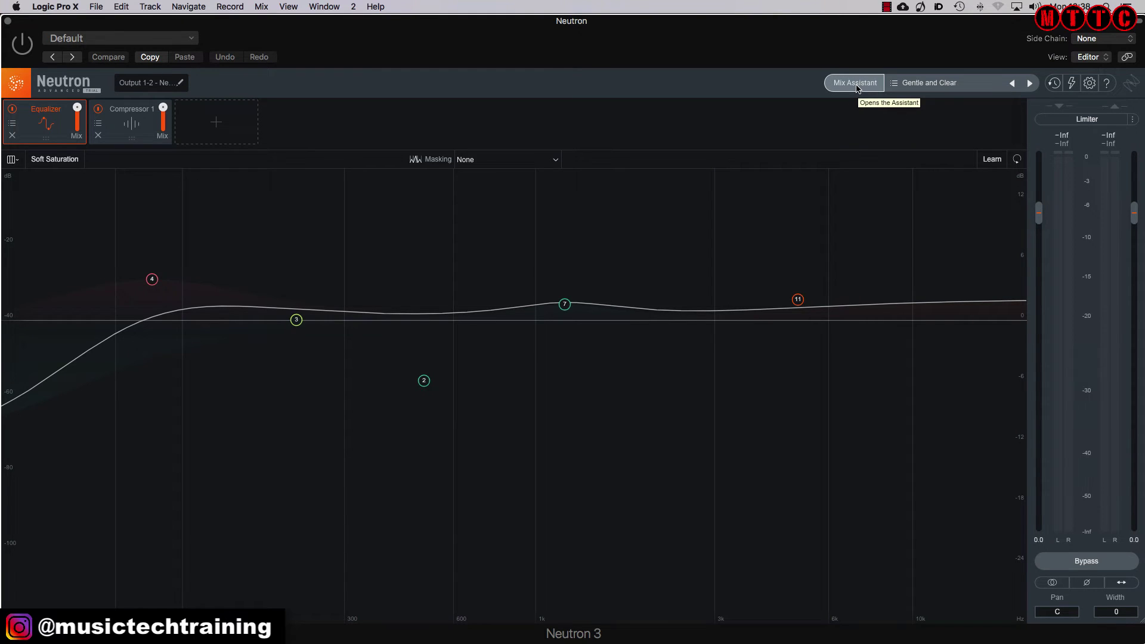
{"action": "left_click", "coordinate": [855, 85]}
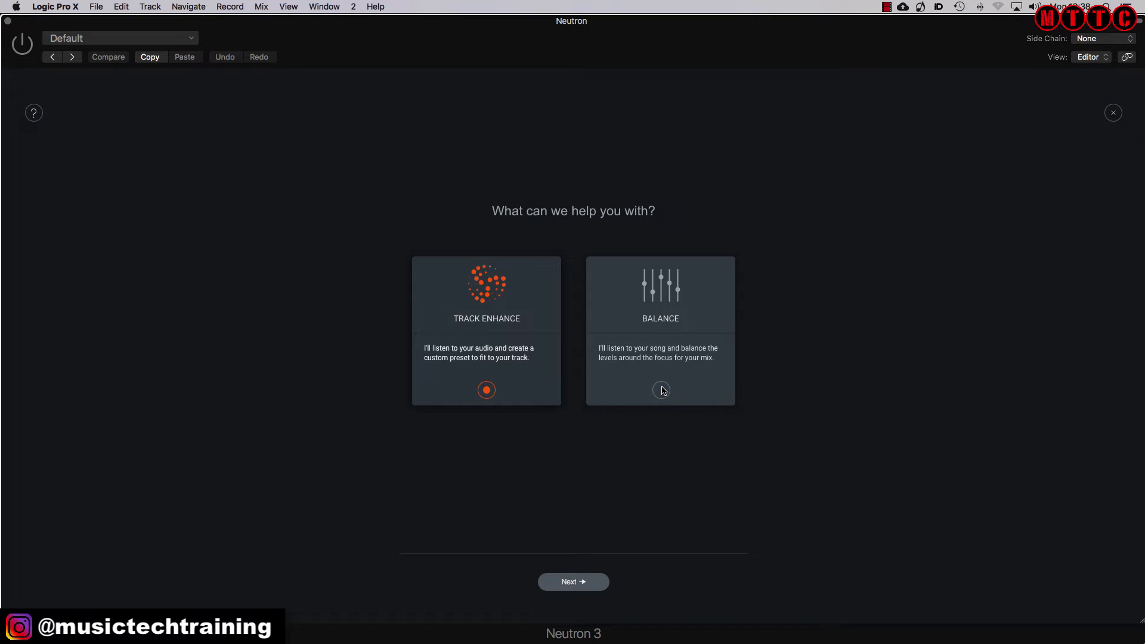
{"action": "left_click", "coordinate": [661, 390]}
{"action": "left_click", "coordinate": [573, 581]}
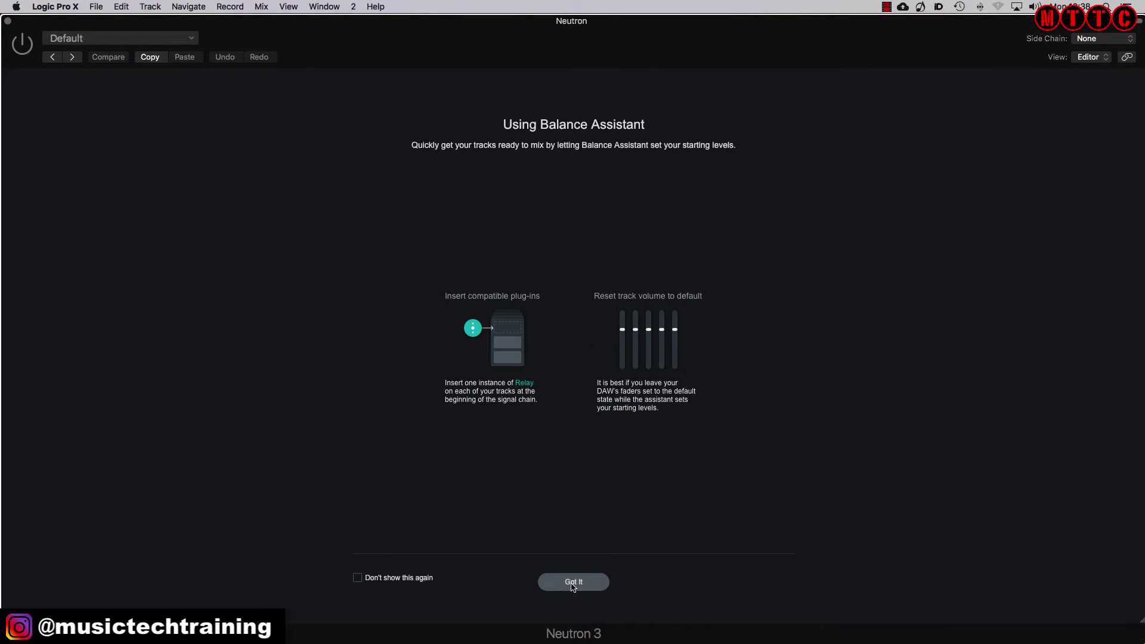
{"action": "left_click", "coordinate": [582, 581]}
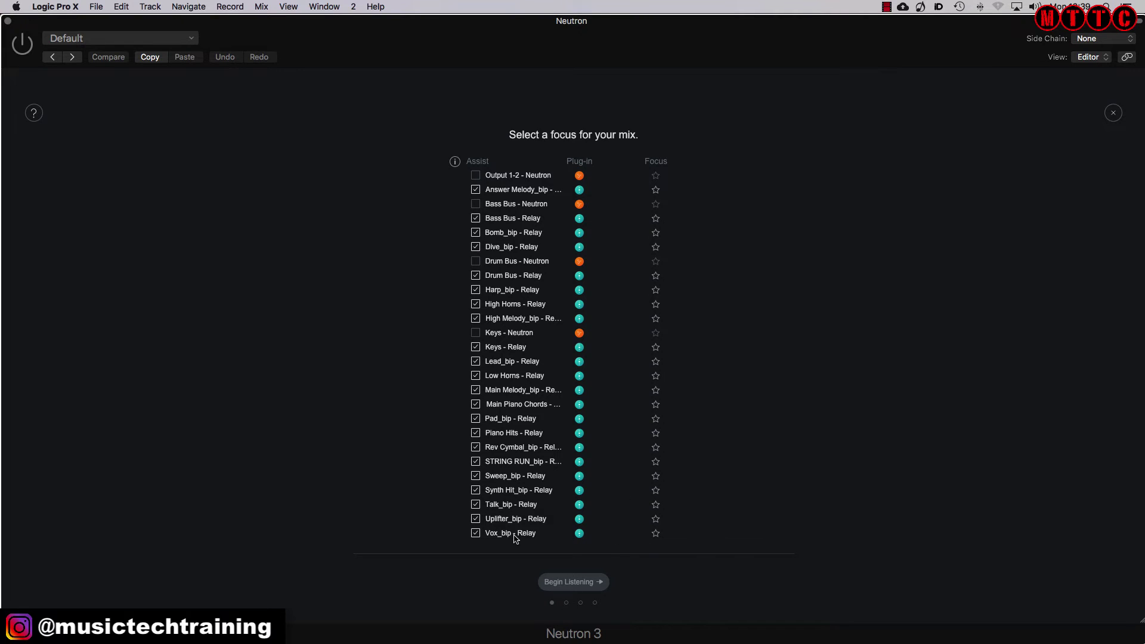
Mark Vox_bip, Main Melody_bip and Lead_bip as focus, then play the song for listening.
{"action": "left_click", "coordinate": [656, 533]}
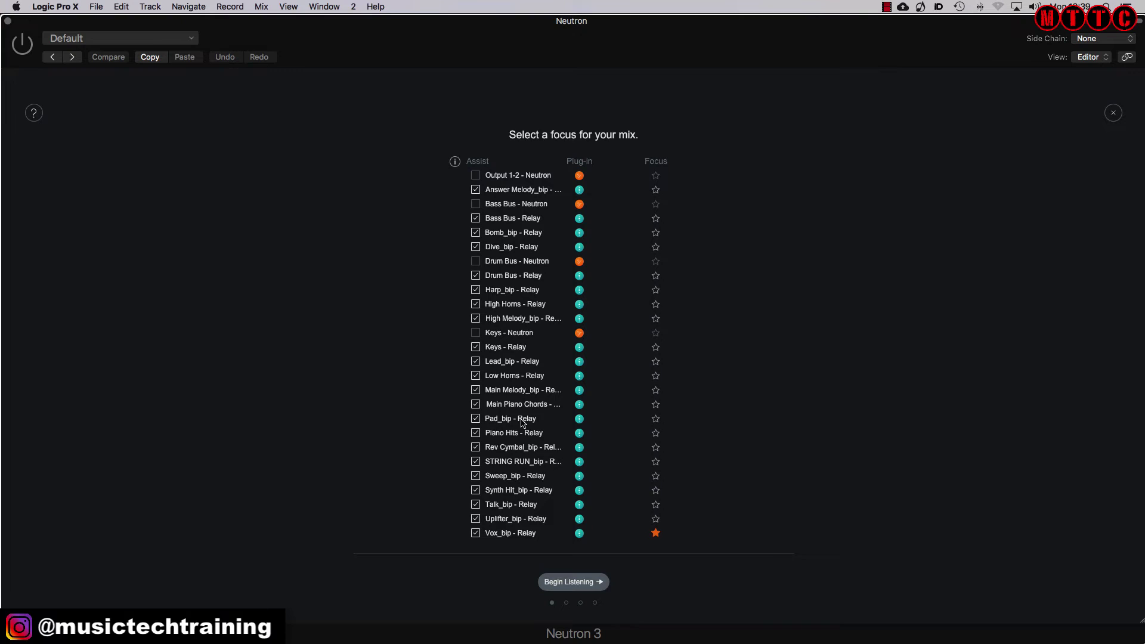
{"action": "left_click", "coordinate": [655, 390]}
{"action": "left_click", "coordinate": [655, 361]}
{"action": "left_click", "coordinate": [572, 582]}
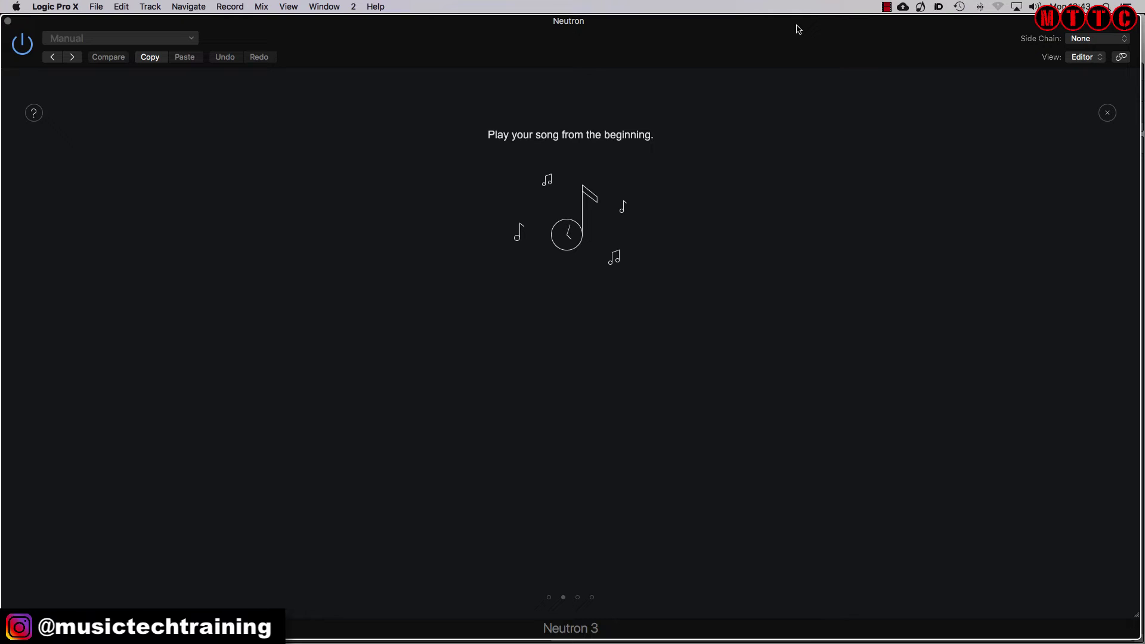
{"action": "key", "text": "space"}
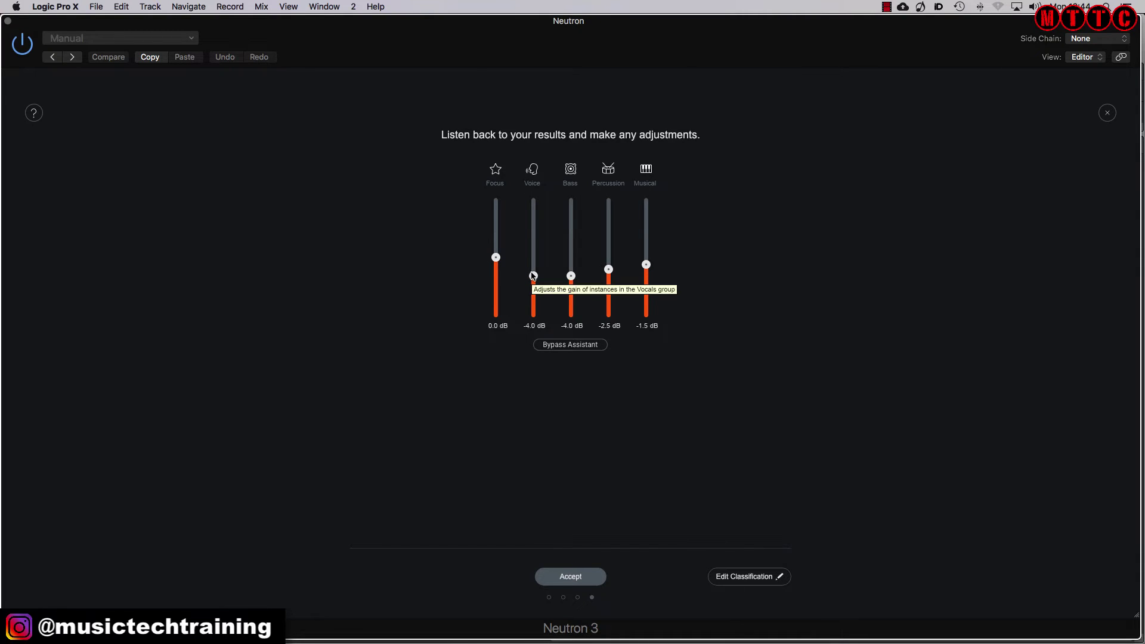
Review the track classifications, then accept the Balance assistant's level adjustments.
{"action": "left_click", "coordinate": [760, 577]}
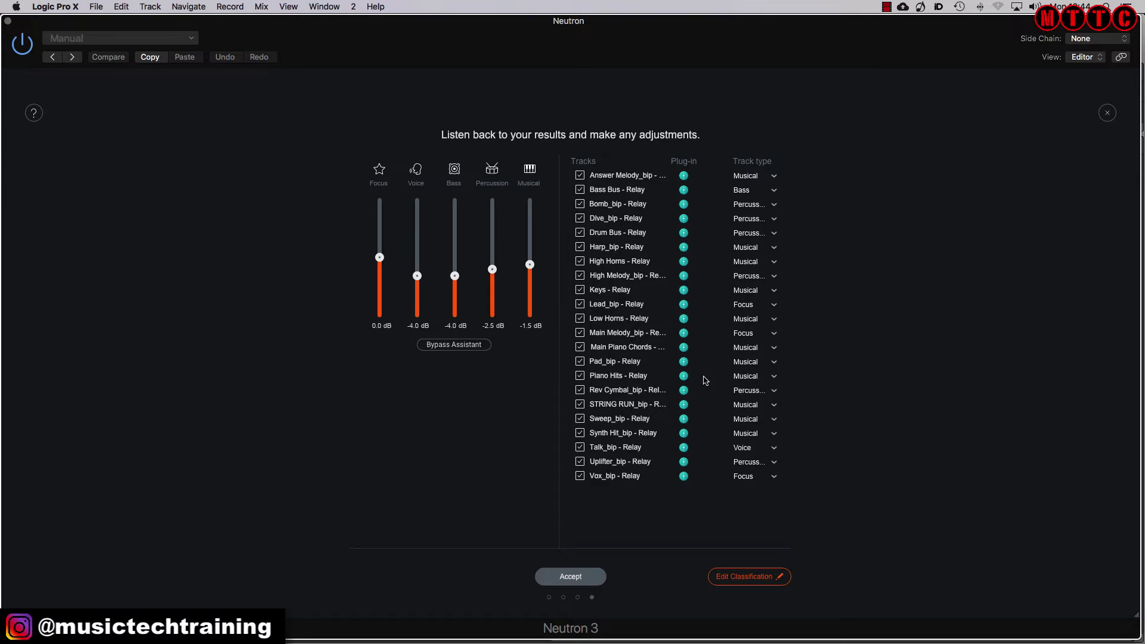
{"action": "left_click", "coordinate": [572, 576]}
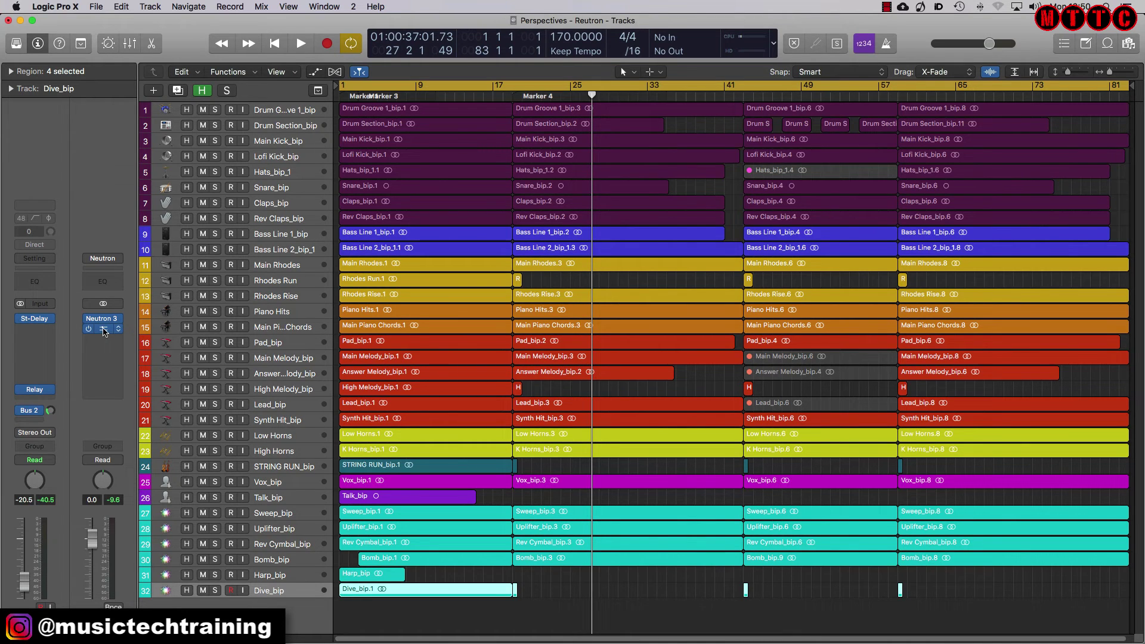
Load the Mix Bus preset 'Gentle and Clear' on the output Neutron 3 and compare with processing on.
{"action": "left_click", "coordinate": [103, 329]}
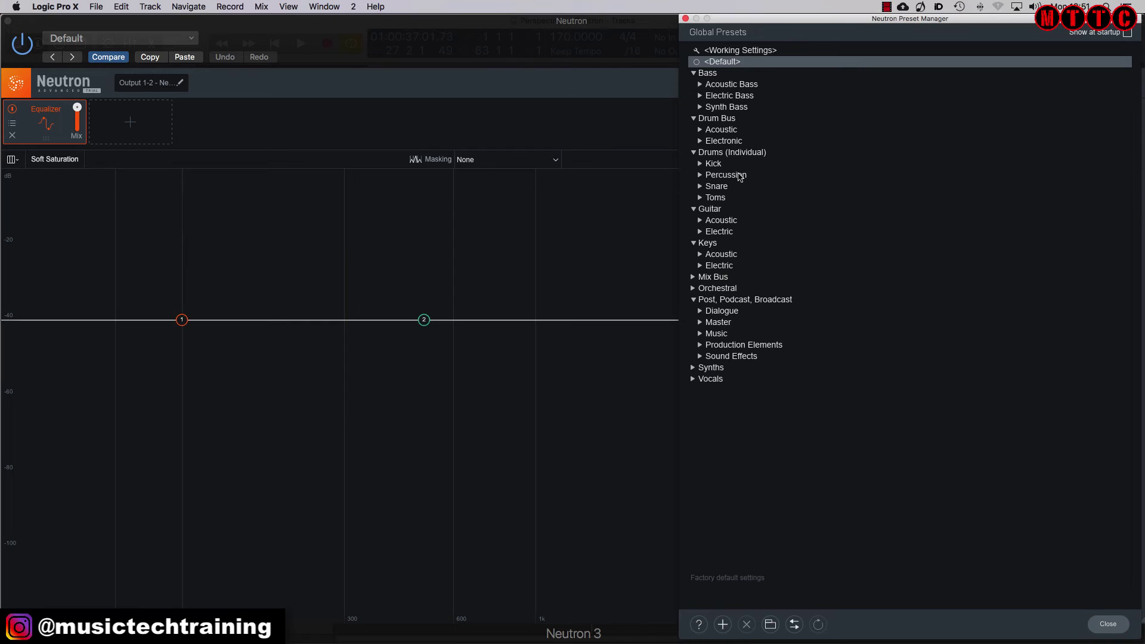
{"action": "left_click", "coordinate": [692, 277]}
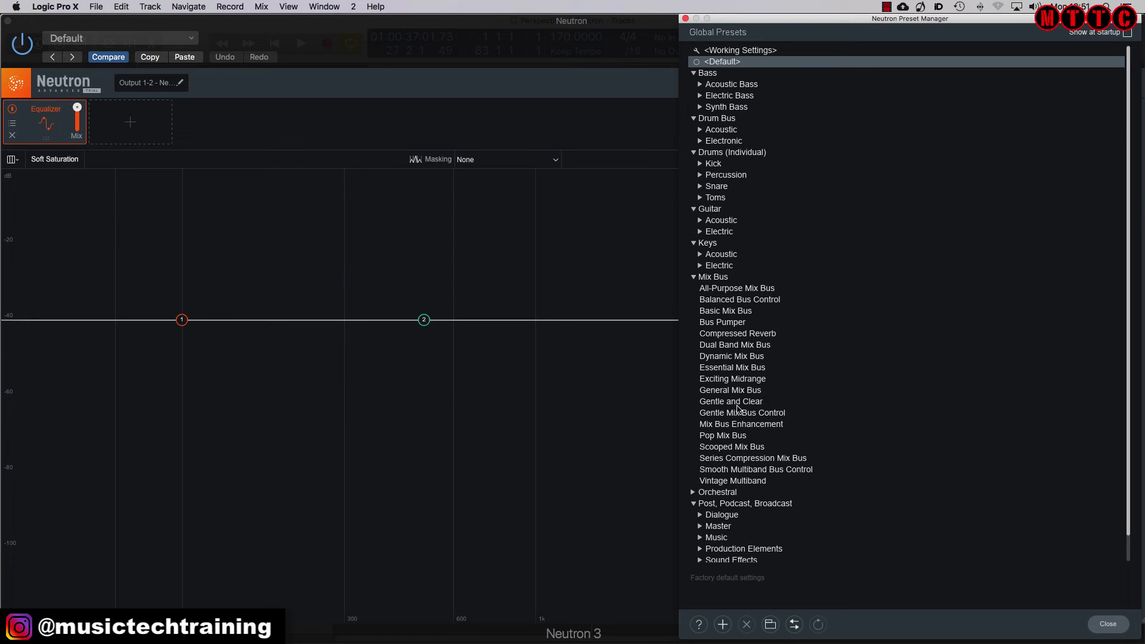
{"action": "left_click", "coordinate": [768, 403]}
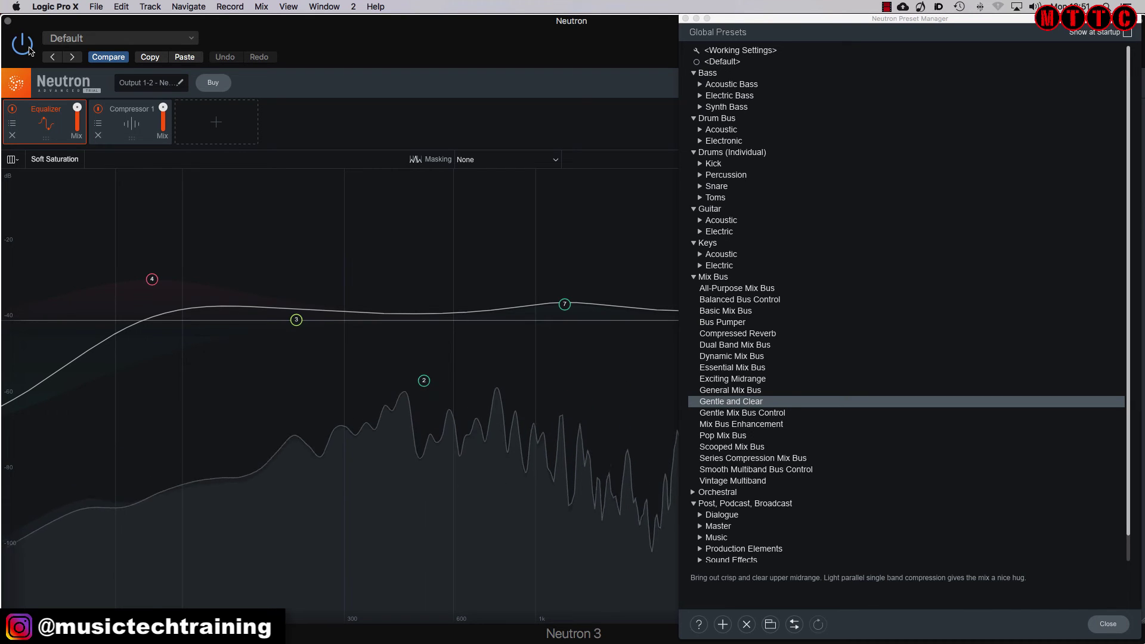
{"action": "left_click", "coordinate": [28, 48]}
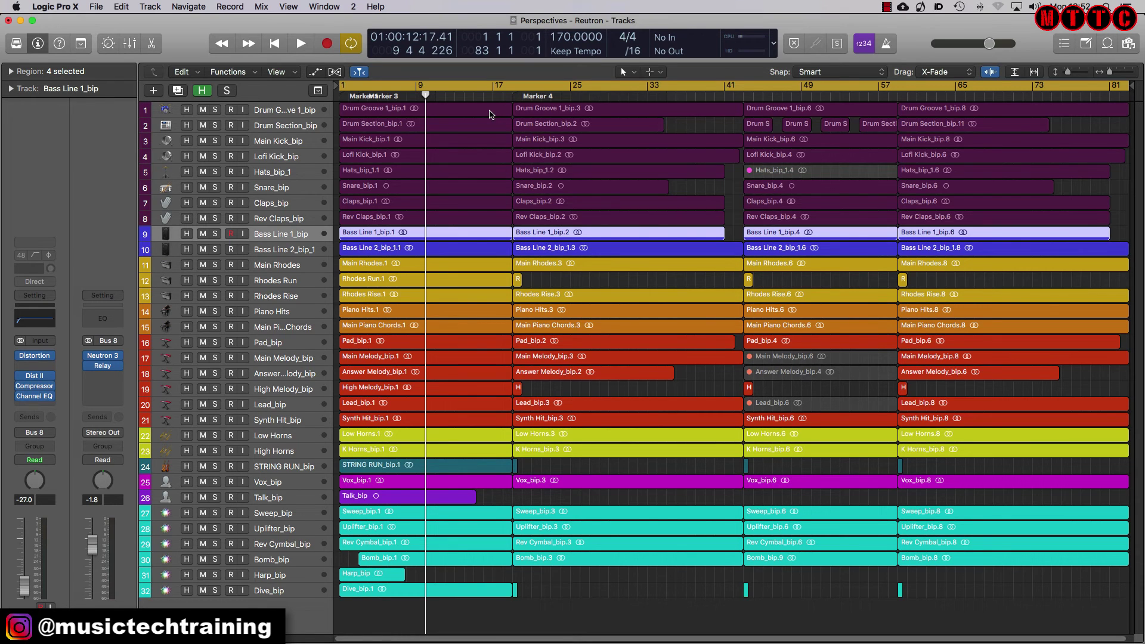
Select the Drum Groove 1_bip track to view its Bus 10 chain.
{"action": "left_click", "coordinate": [282, 112]}
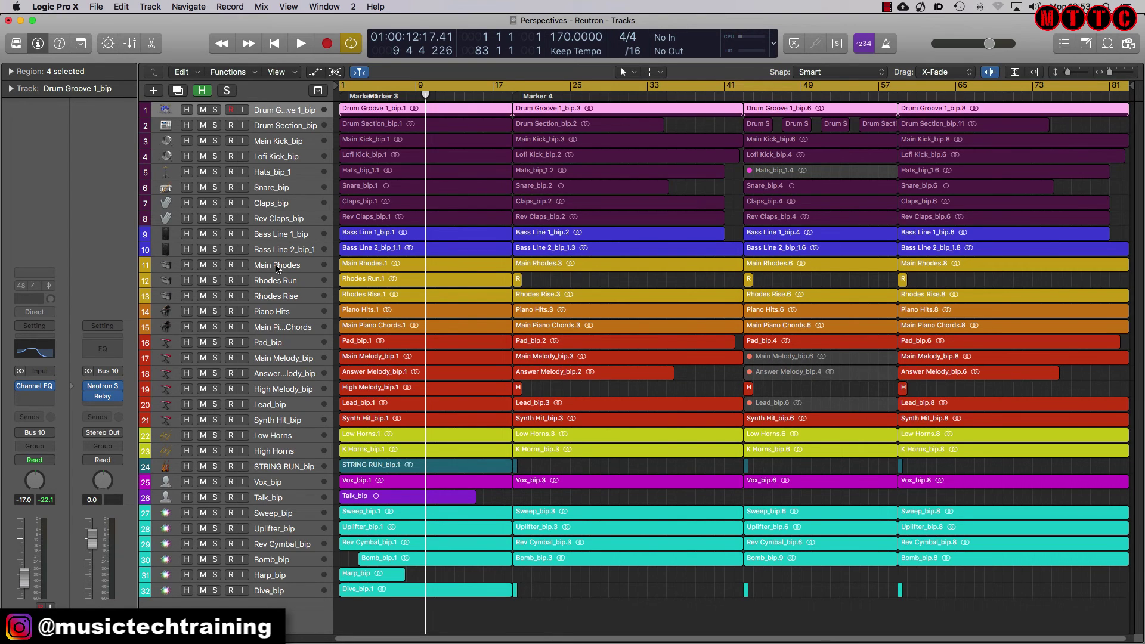
Select Dive_bip and duplicate the Stereo Out's Neutron 3 into the slot below it.
{"action": "left_click", "coordinate": [268, 590]}
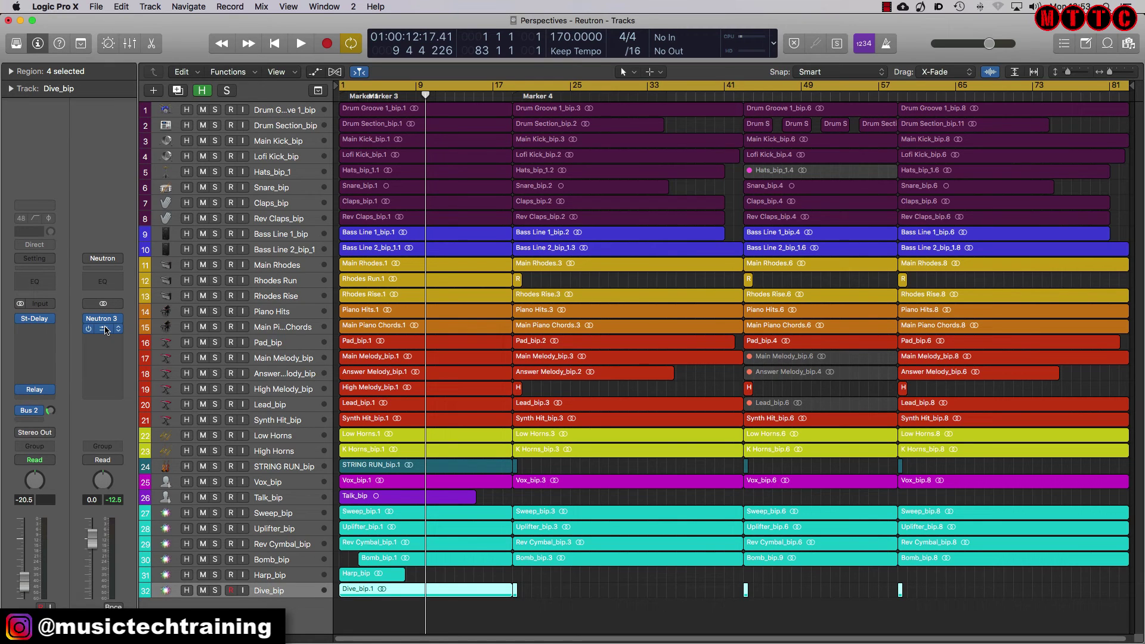
{"action": "left_click_drag", "start_coordinate": [103, 318], "coordinate": [102, 329]}
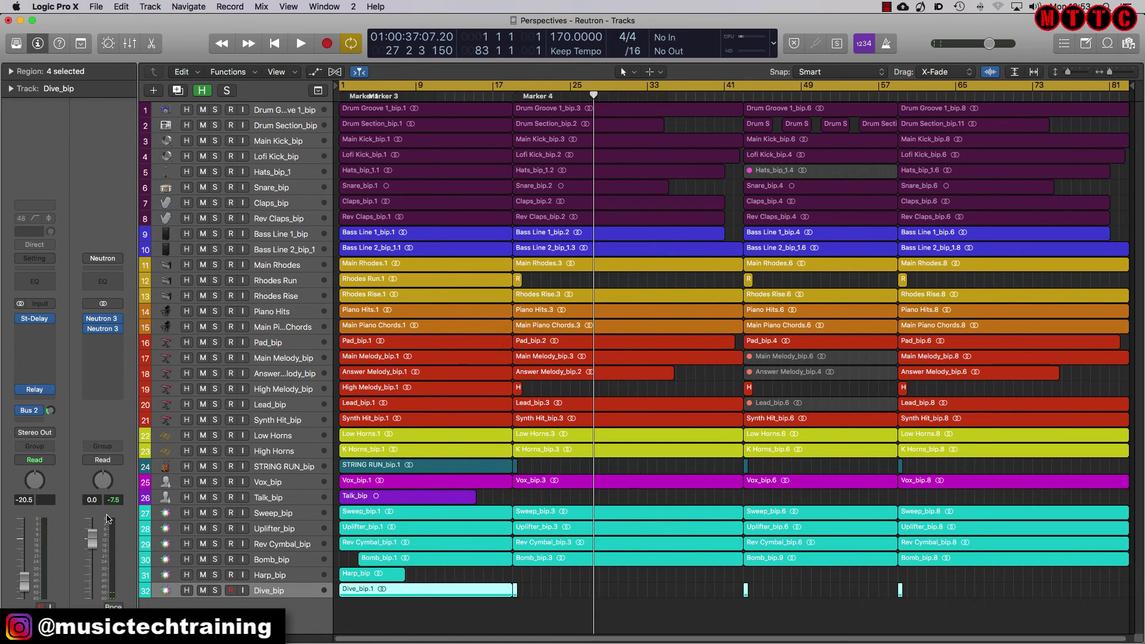